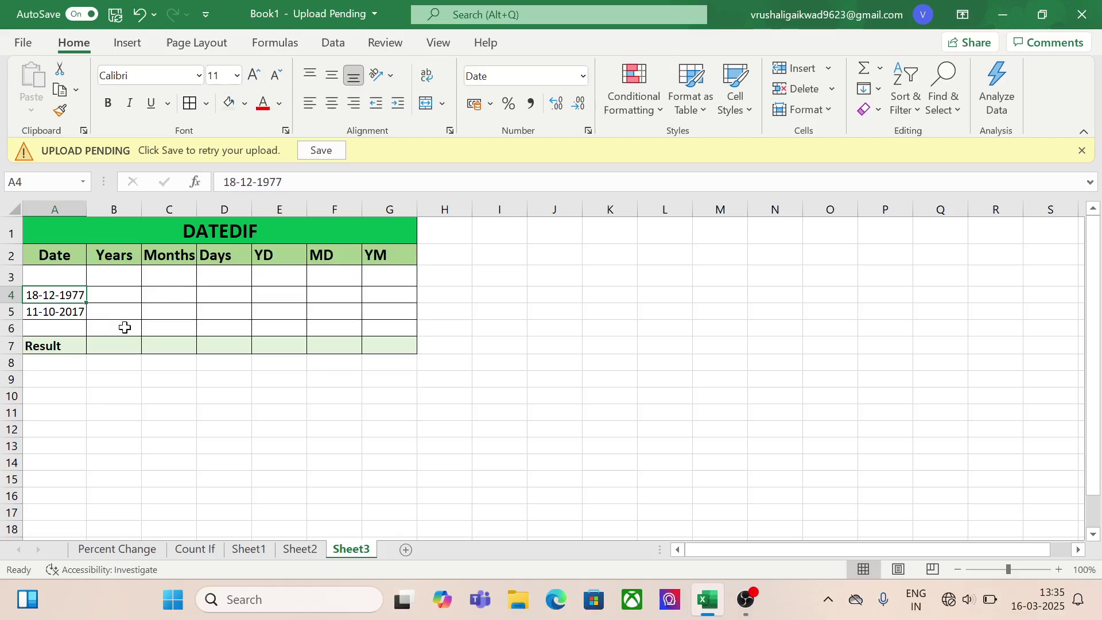
- Calculate the full years between the two dates in the Years result cell B7 with =Datedif(A4,A5,"Y")
click(117, 346)
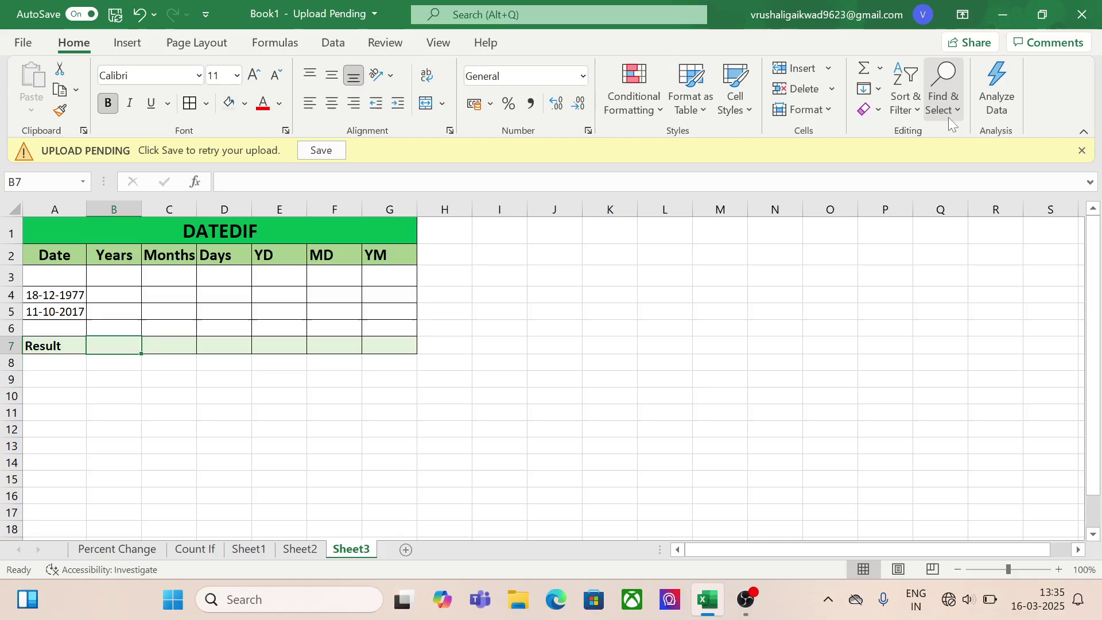
text(=)
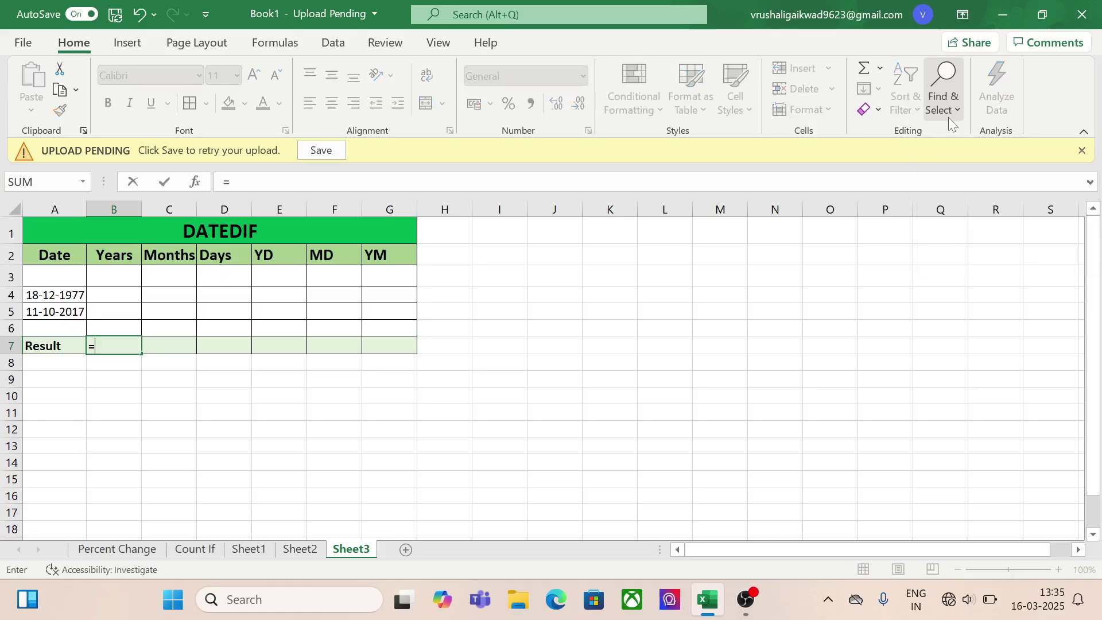
text(Dat)
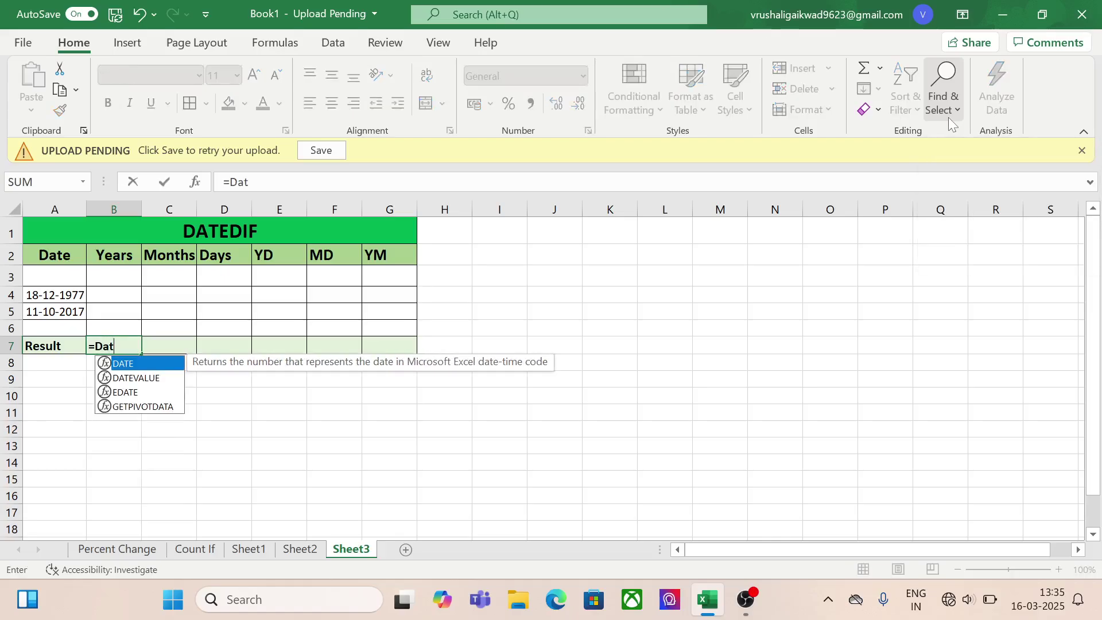
text(edif)
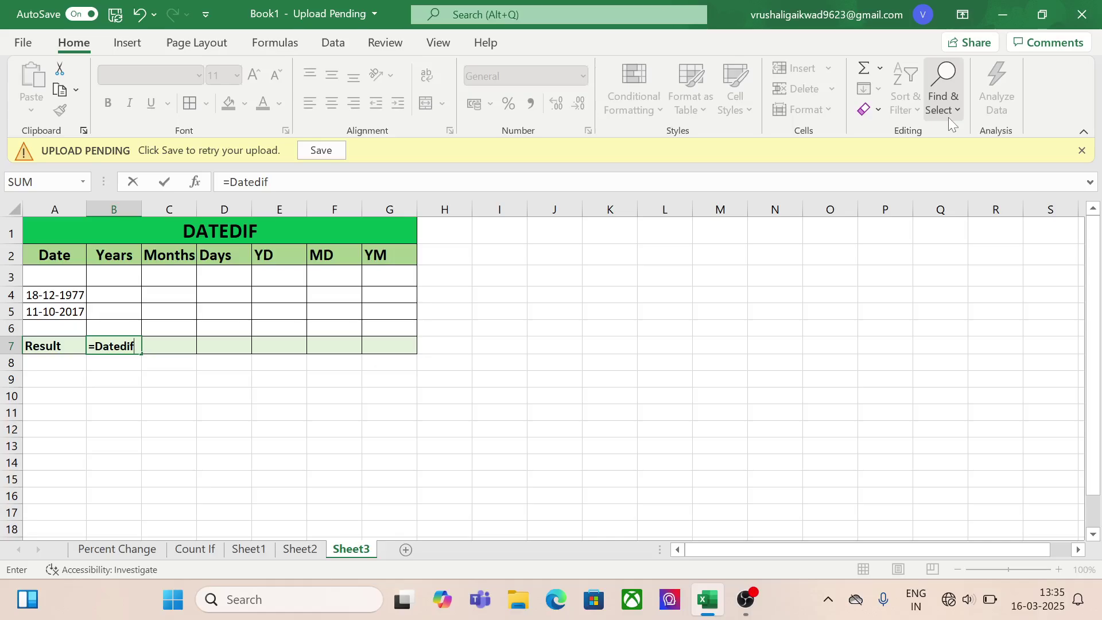
text(()
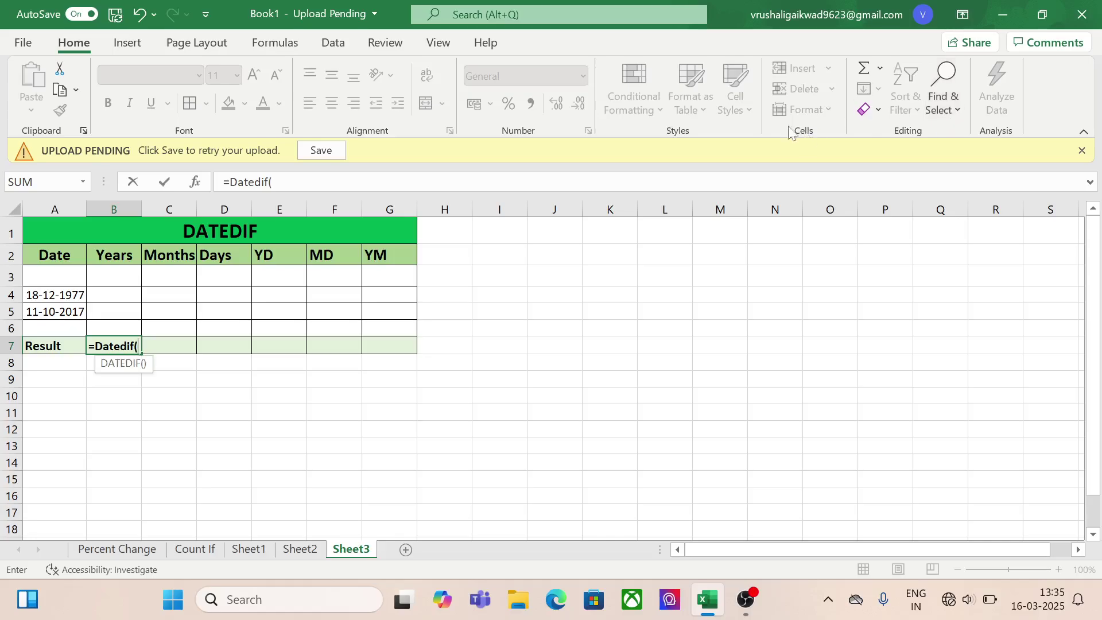
click(52, 294)
text(,)
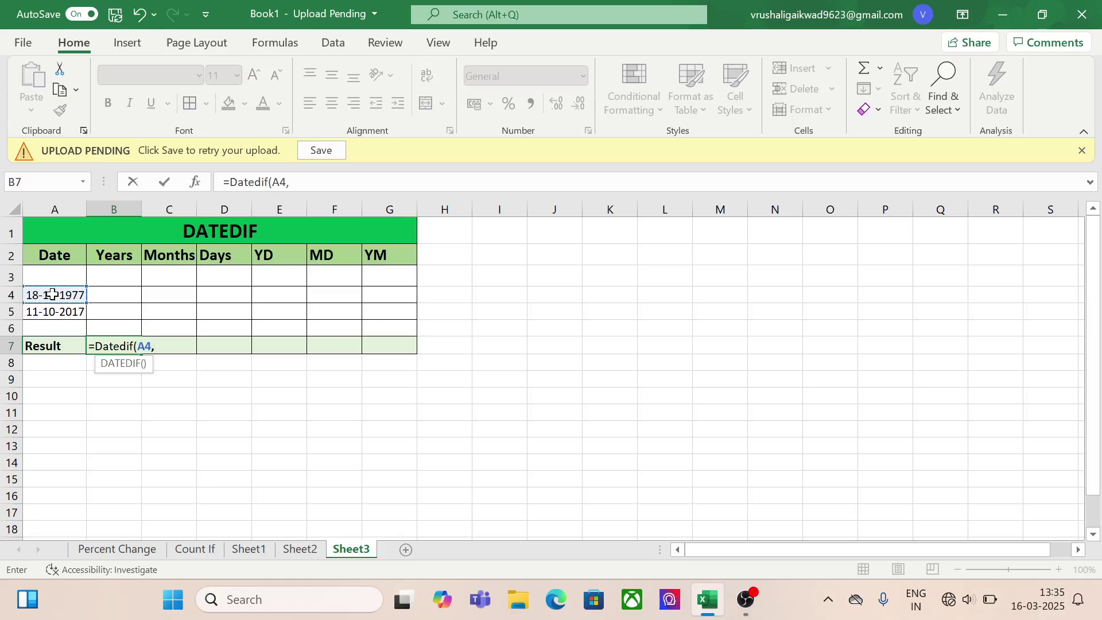
click(53, 307)
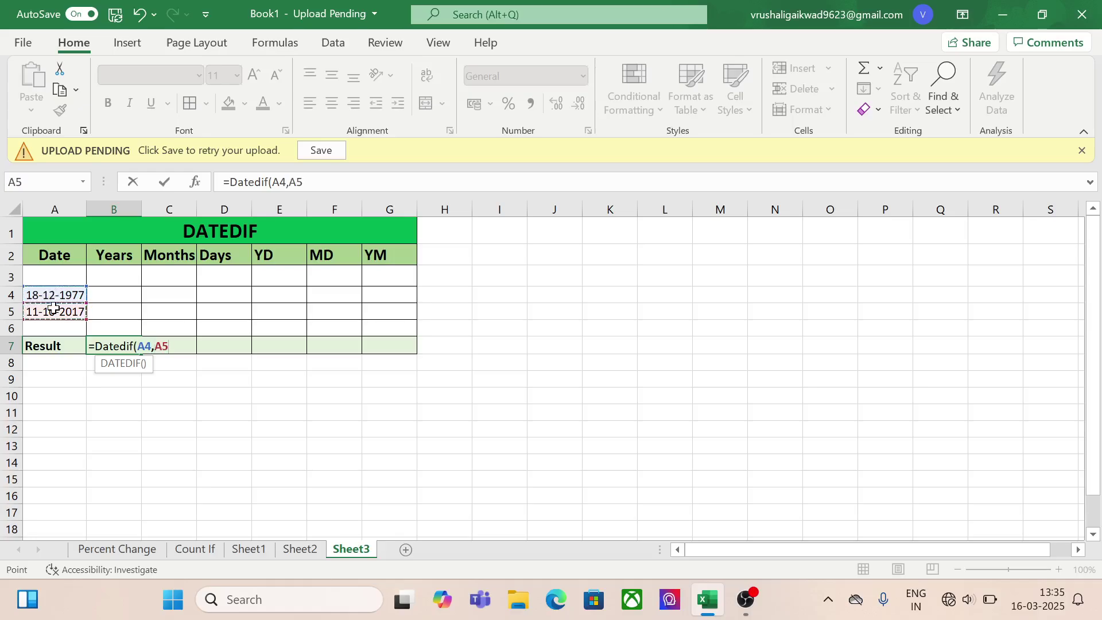
text(,)
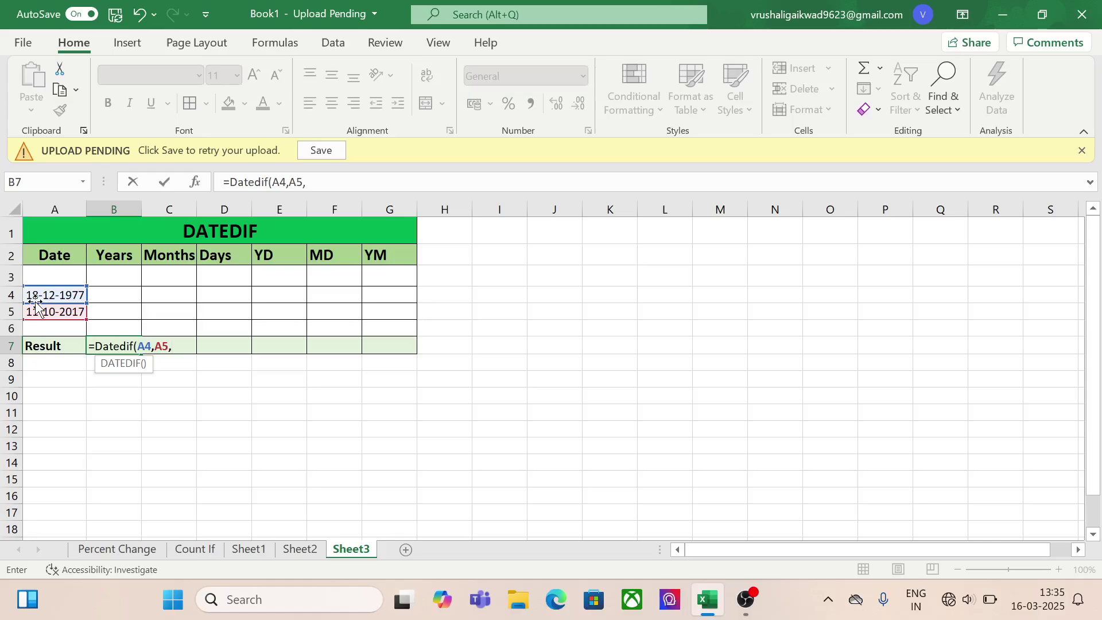
text("Y"))
key(Return)
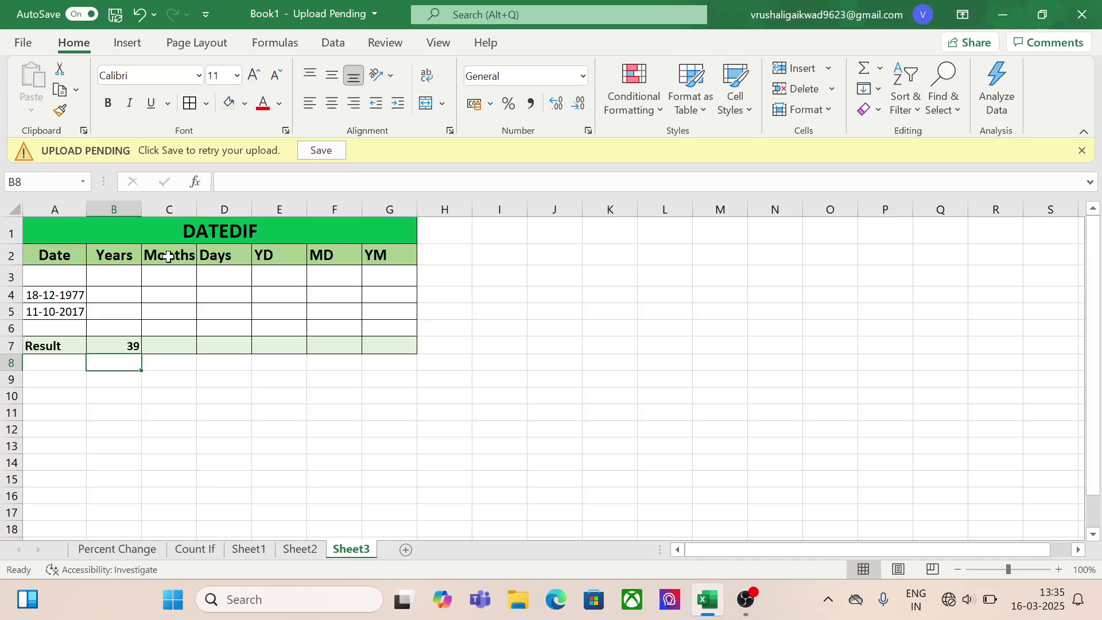
- Calculate the full months between the two dates in the Months result cell C7 with =Datedif(A4,A5,"M")
click(182, 345)
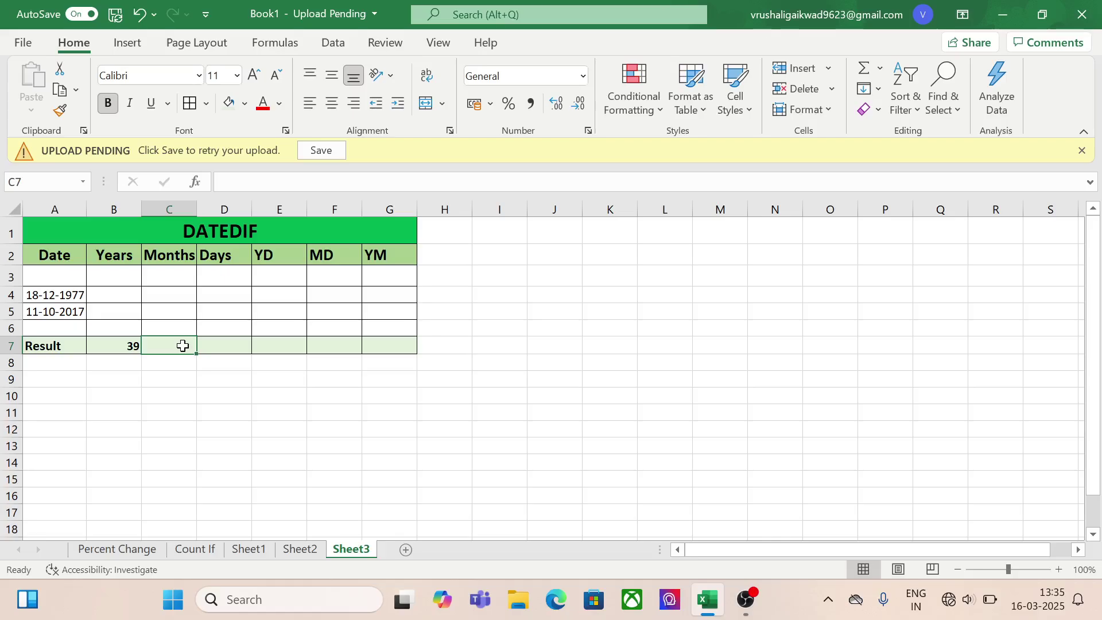
text(=)
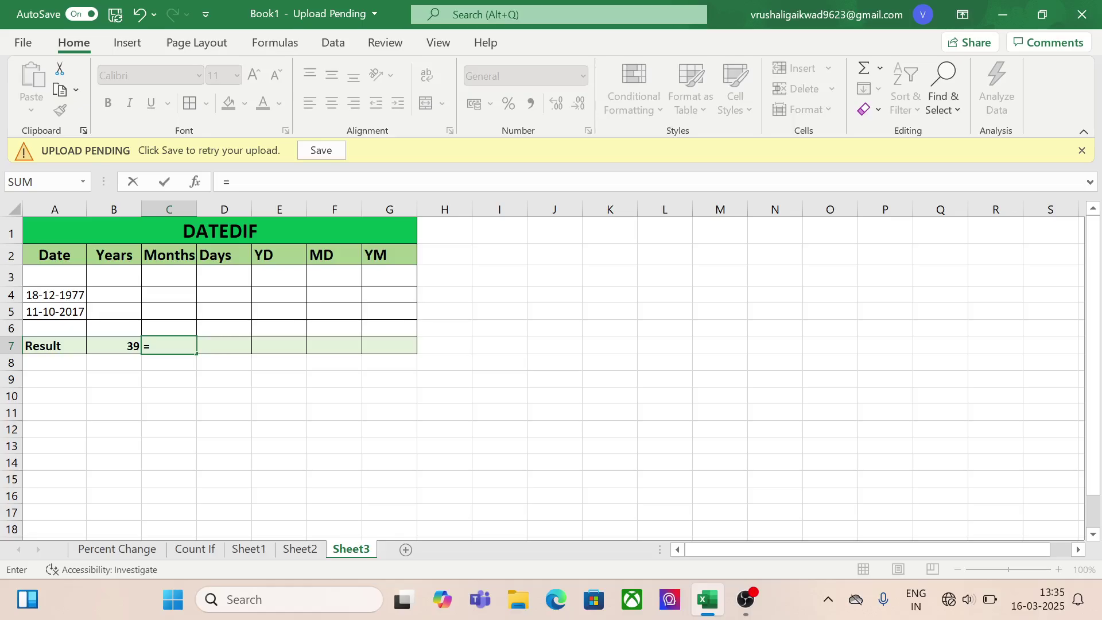
text(Dat)
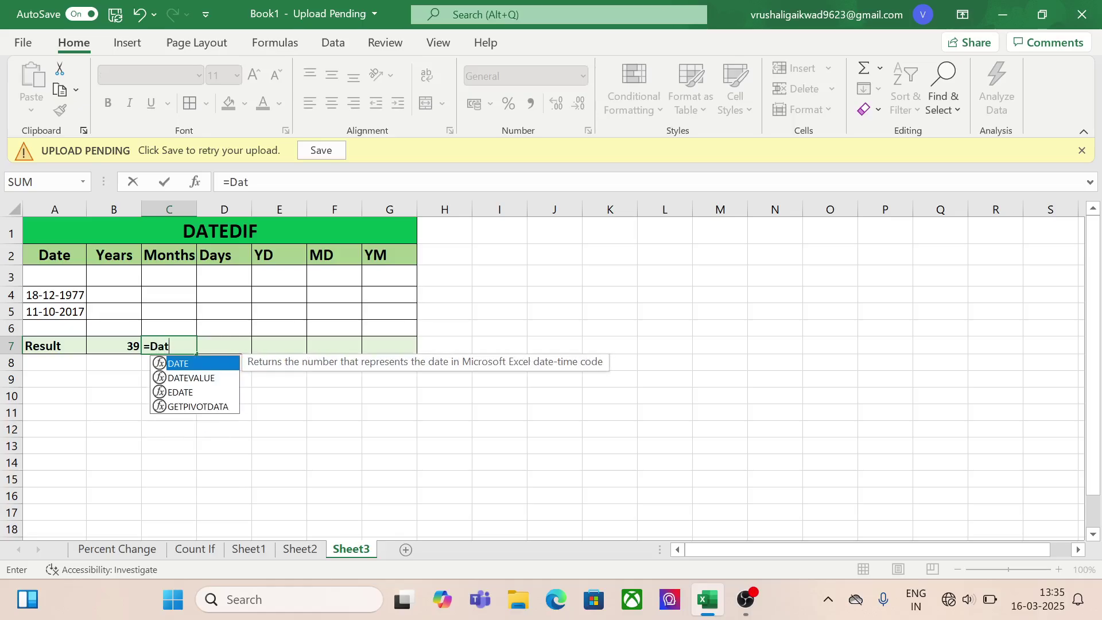
text(edif()
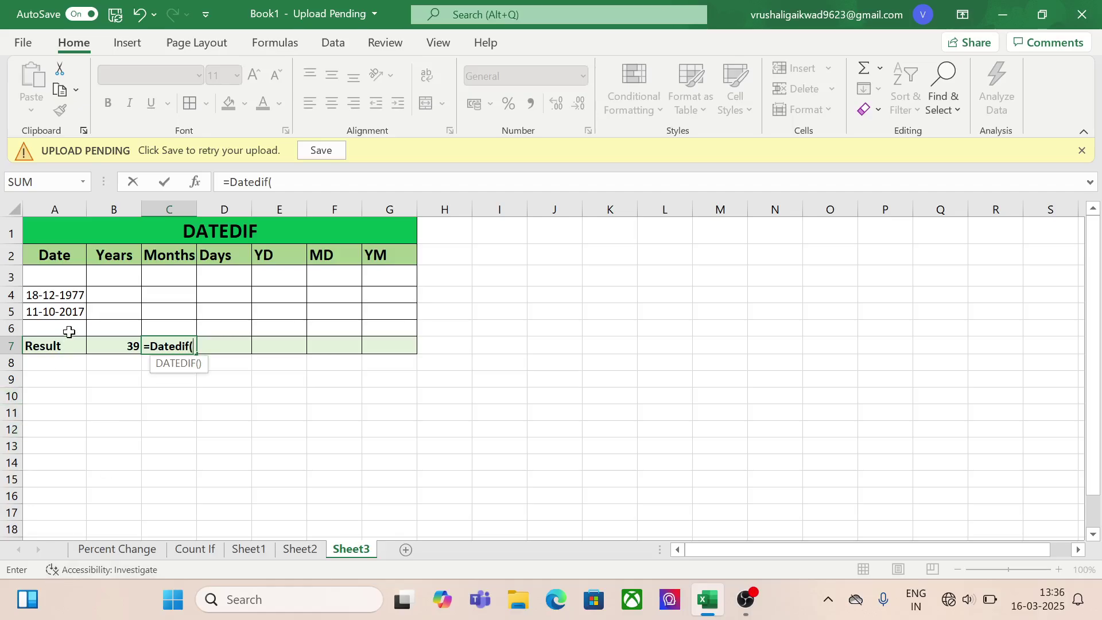
click(60, 294)
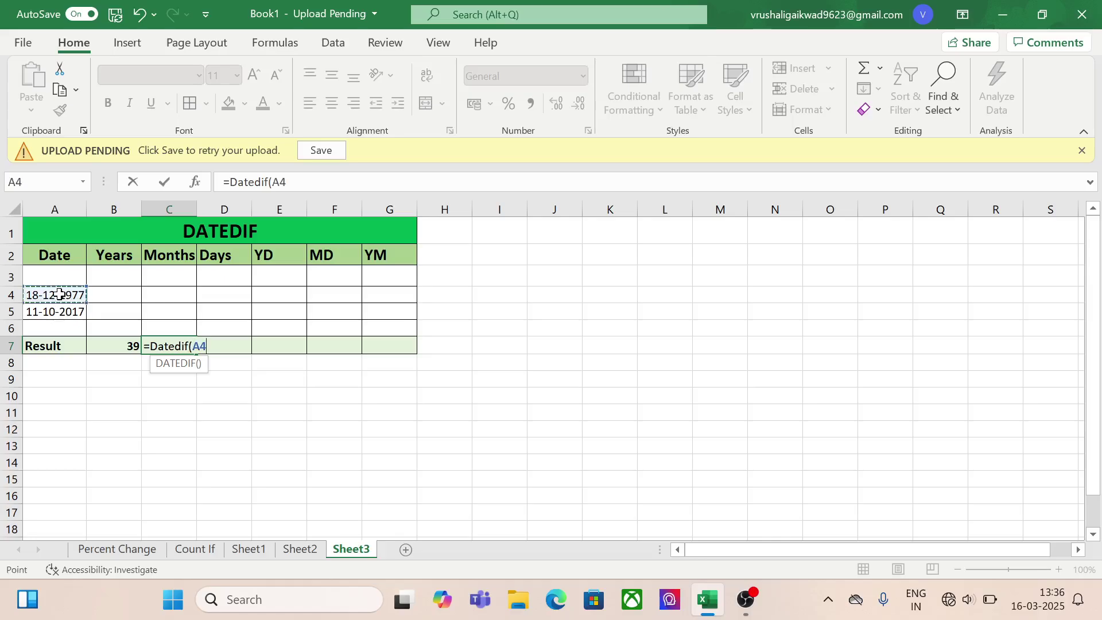
text(,)
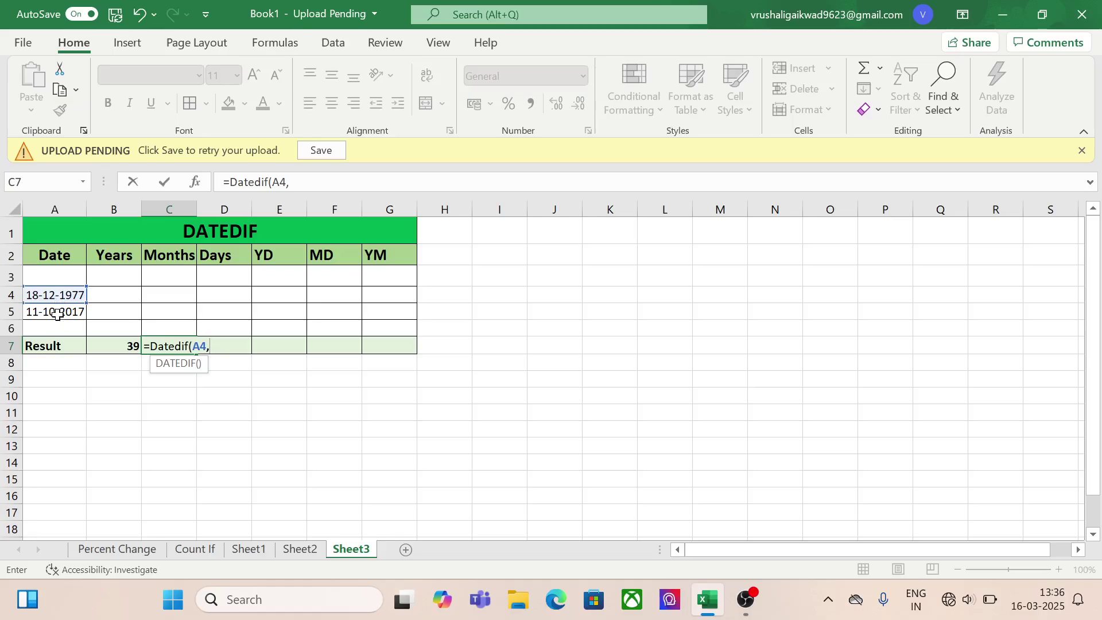
click(59, 312)
text(,)
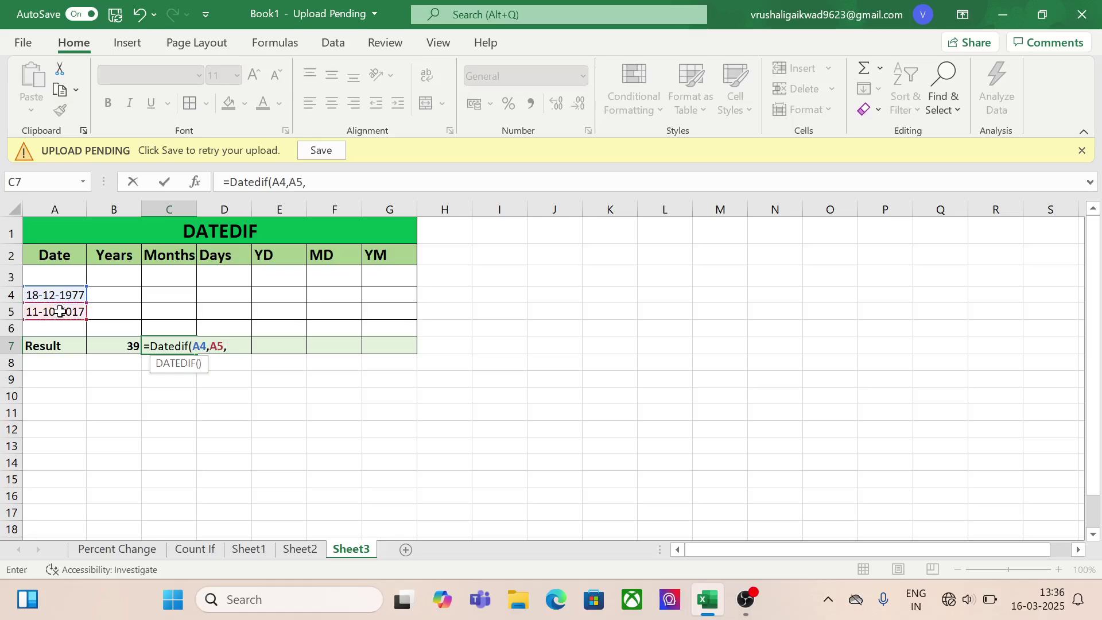
text("M"))
key(Return)
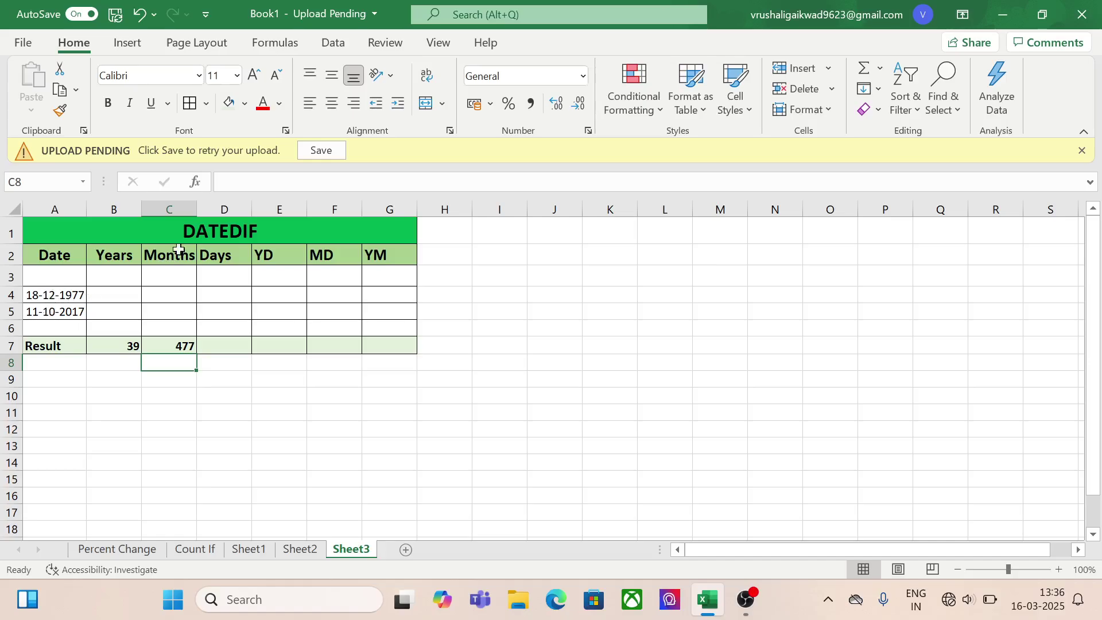
- Calculate the total days between the two dates in the Days result cell D7 with =datedif(A4,A5,"d")
click(225, 340)
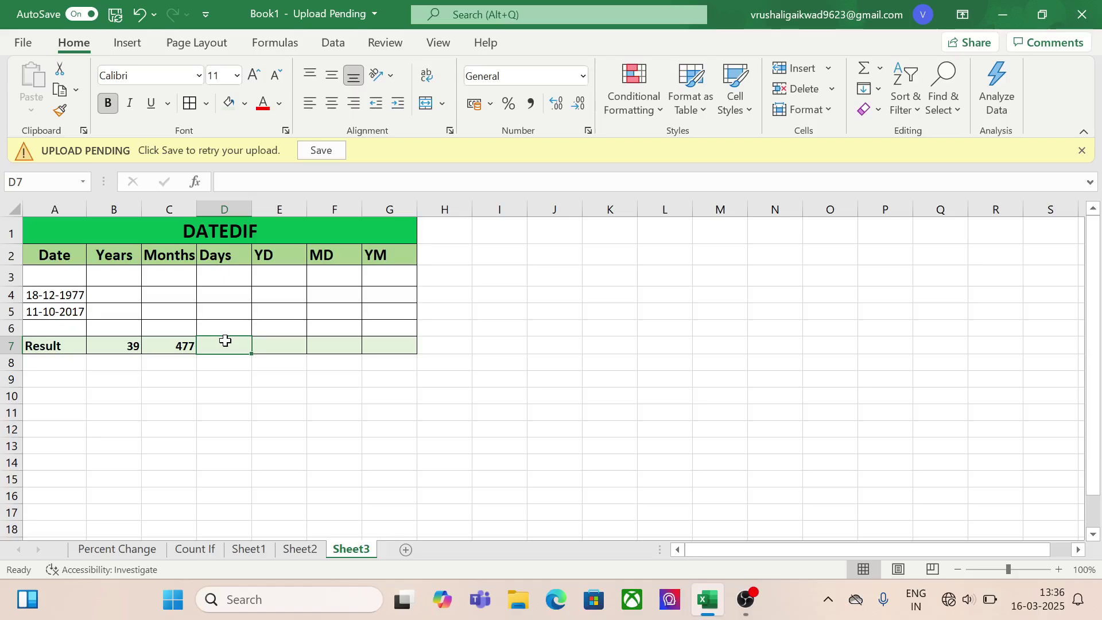
text(=)
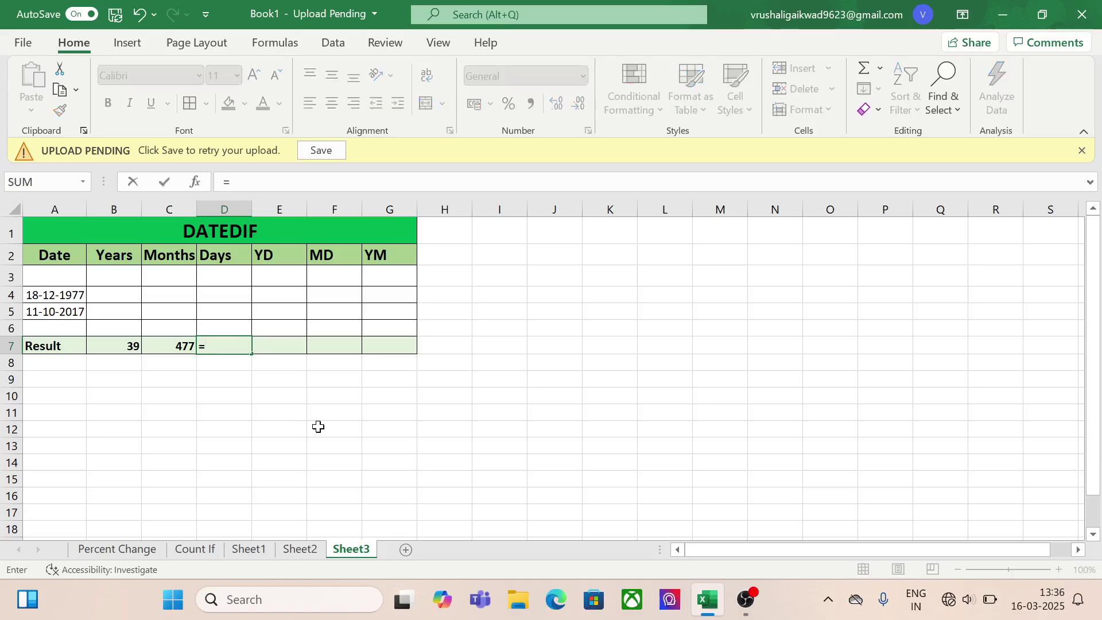
text(datedif()
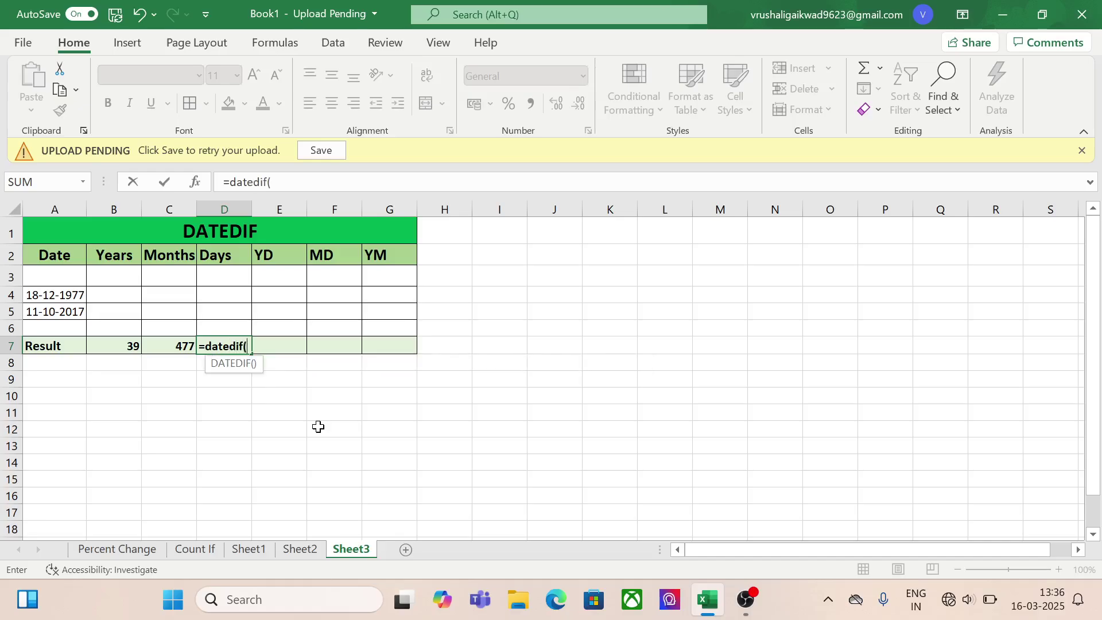
click(68, 296)
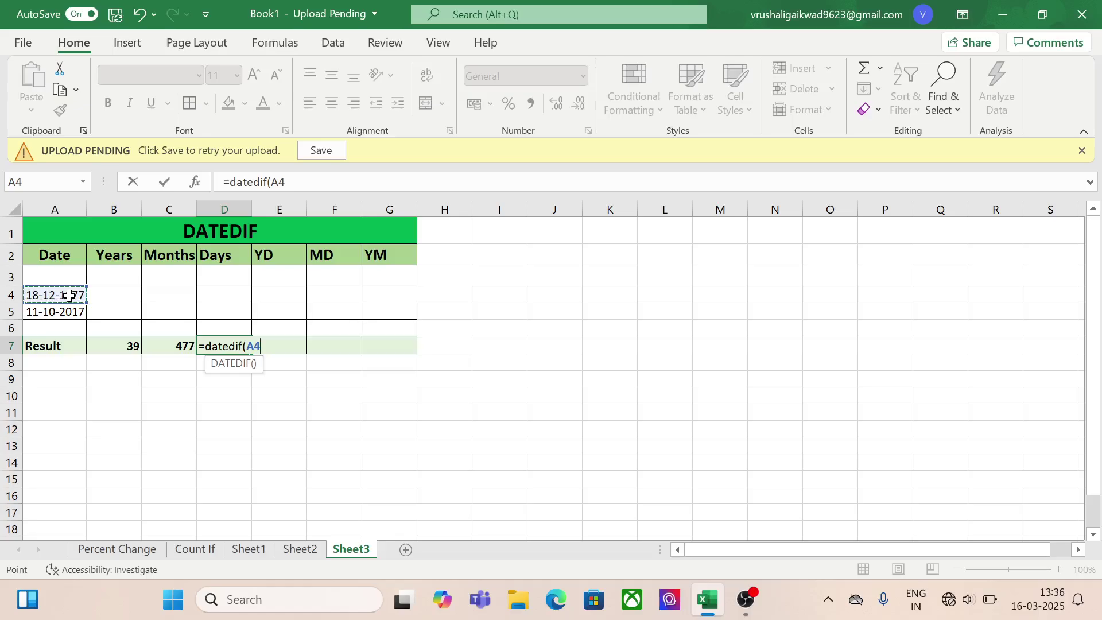
text(,)
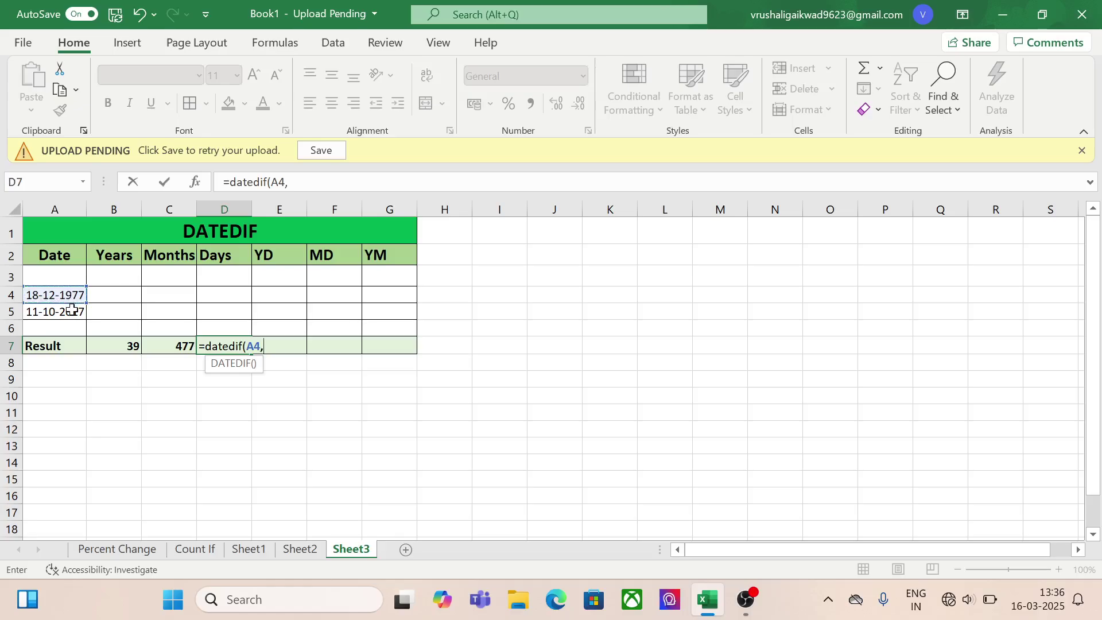
click(72, 313)
text(,"d")
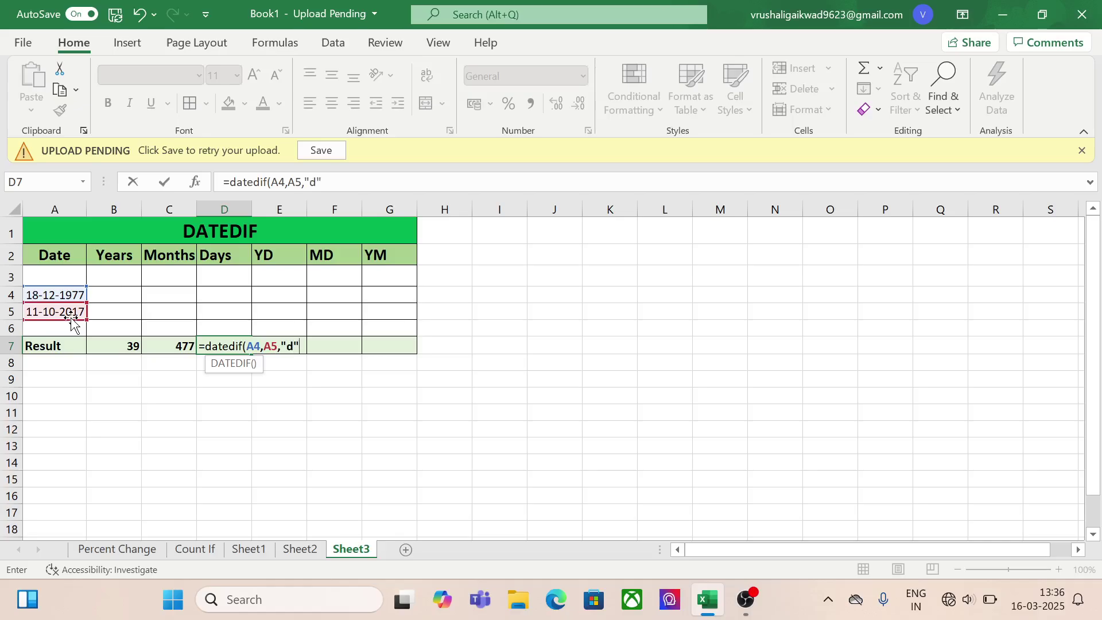
text())
key(Return)
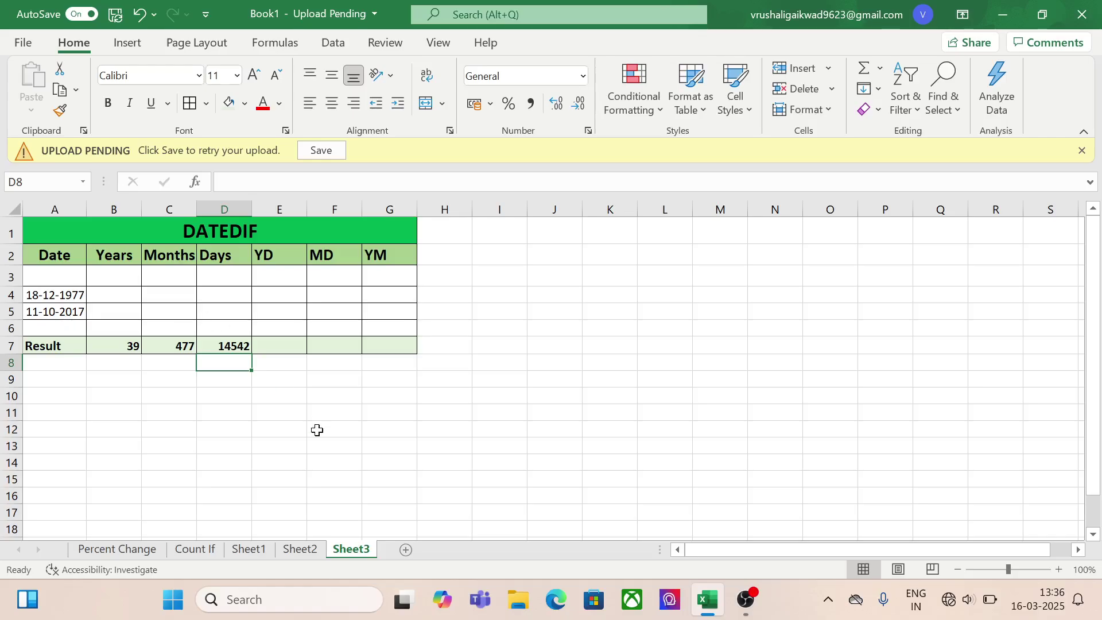
- Calculate the days between the two dates ignoring years in the YD result cell E7 with =datedif(A4,A5,"yd")
click(283, 345)
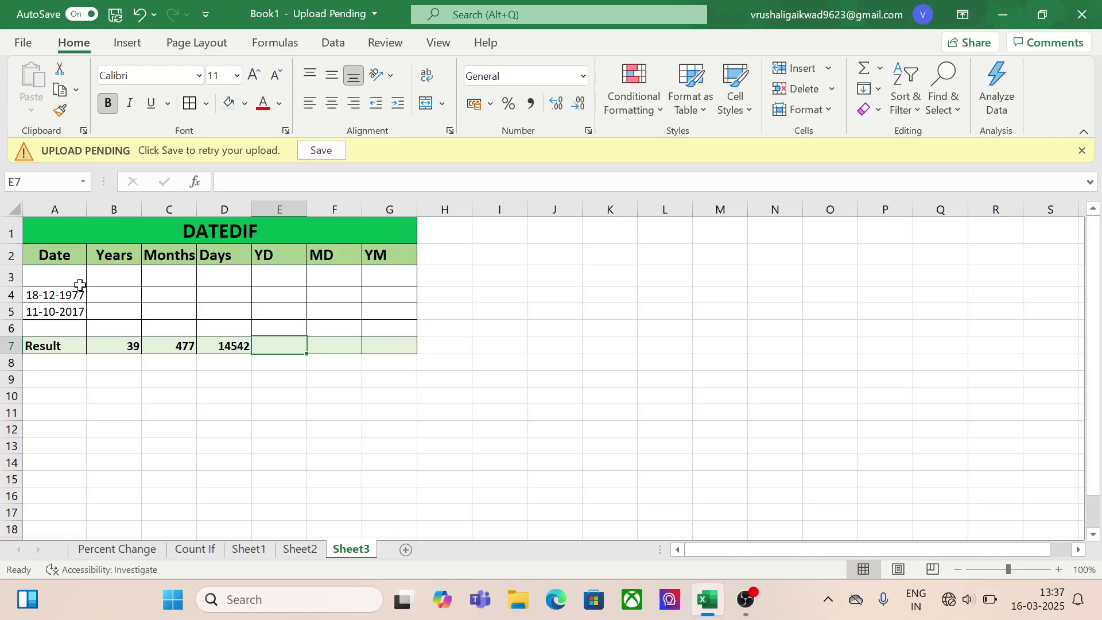
text(=)
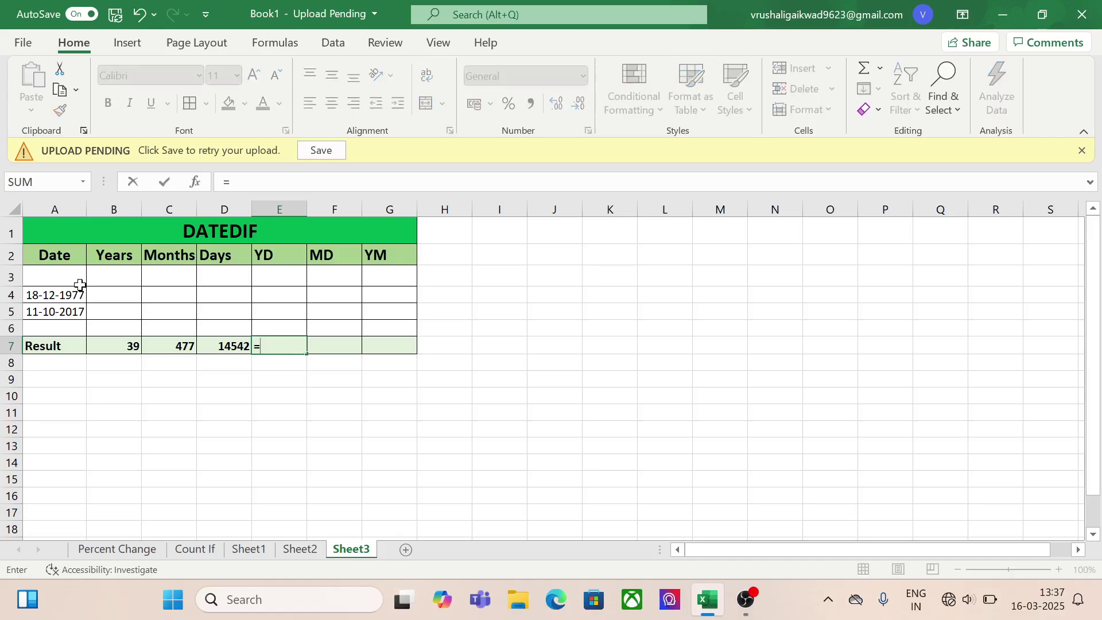
text(da)
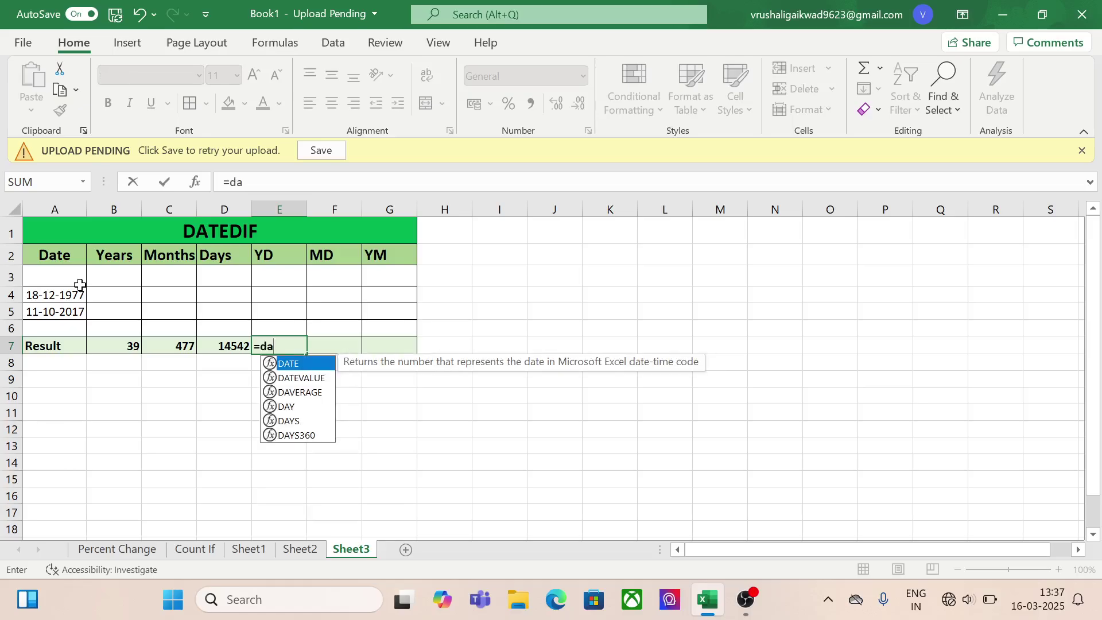
text(tedif)
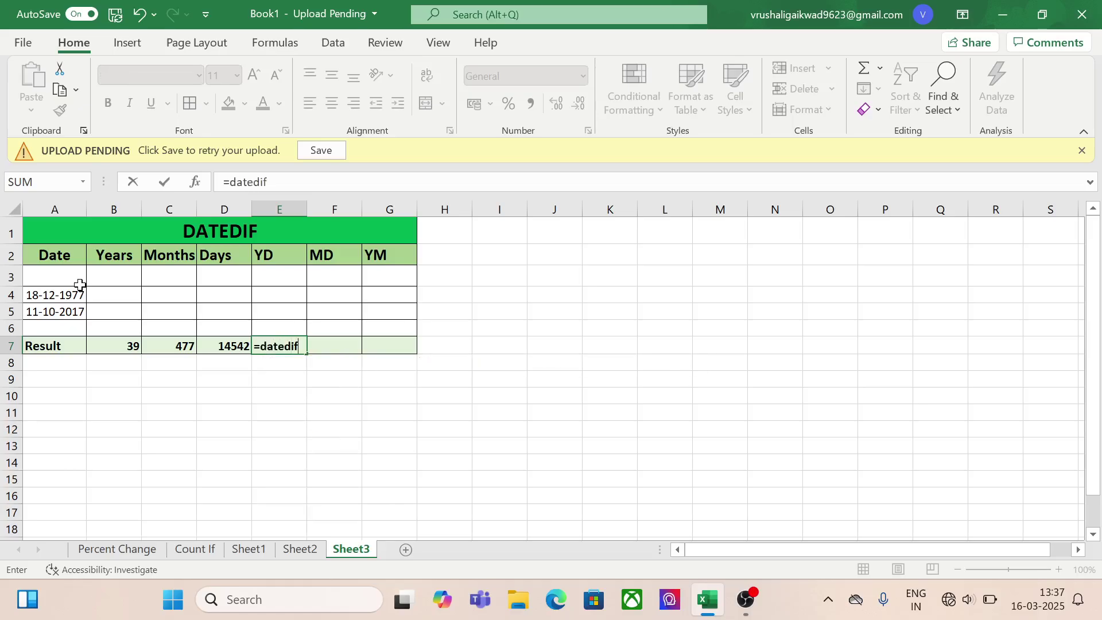
text(()
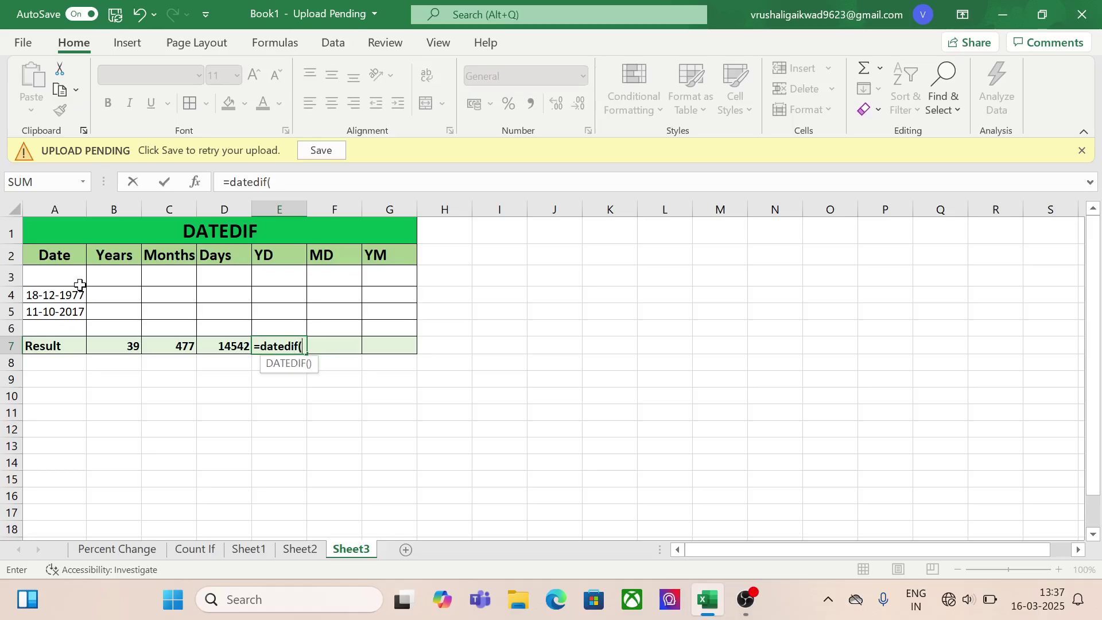
click(51, 294)
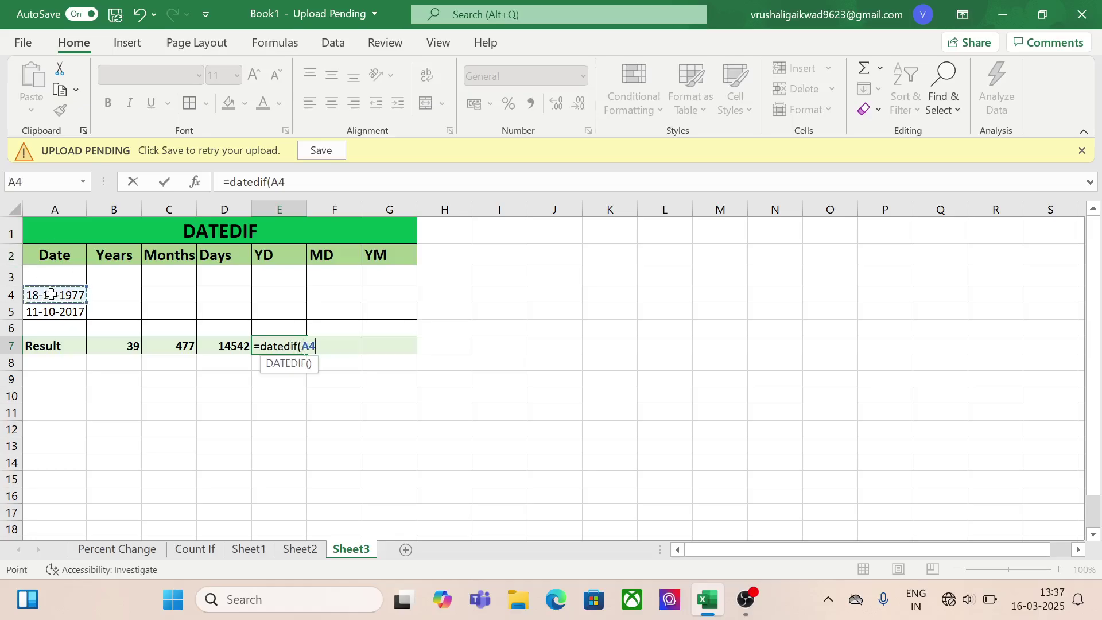
text(,)
click(54, 315)
text(,)
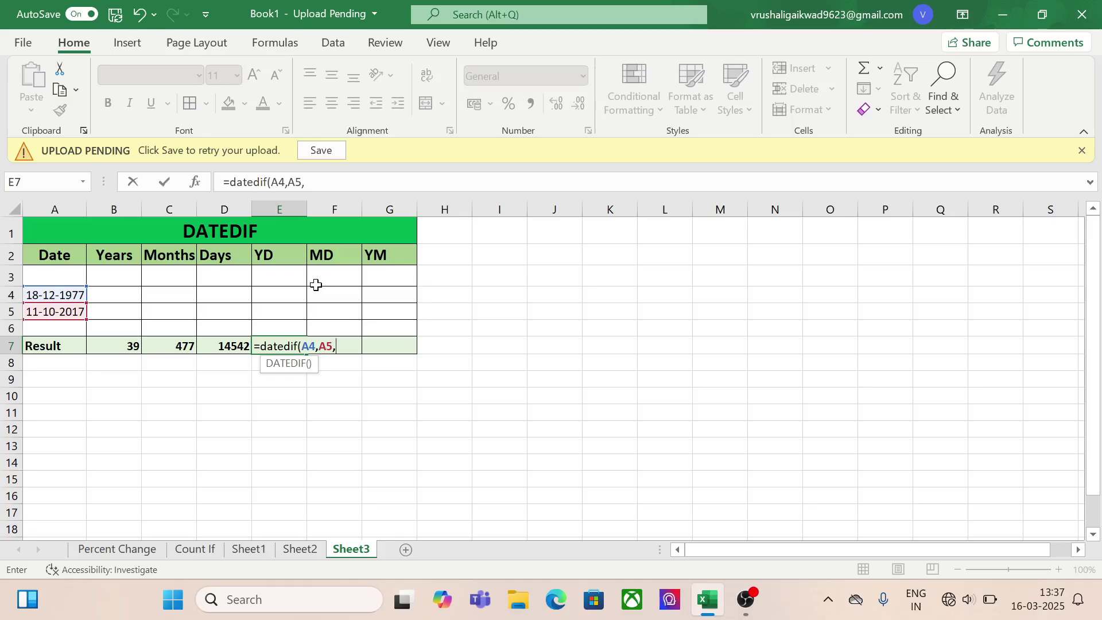
text(")
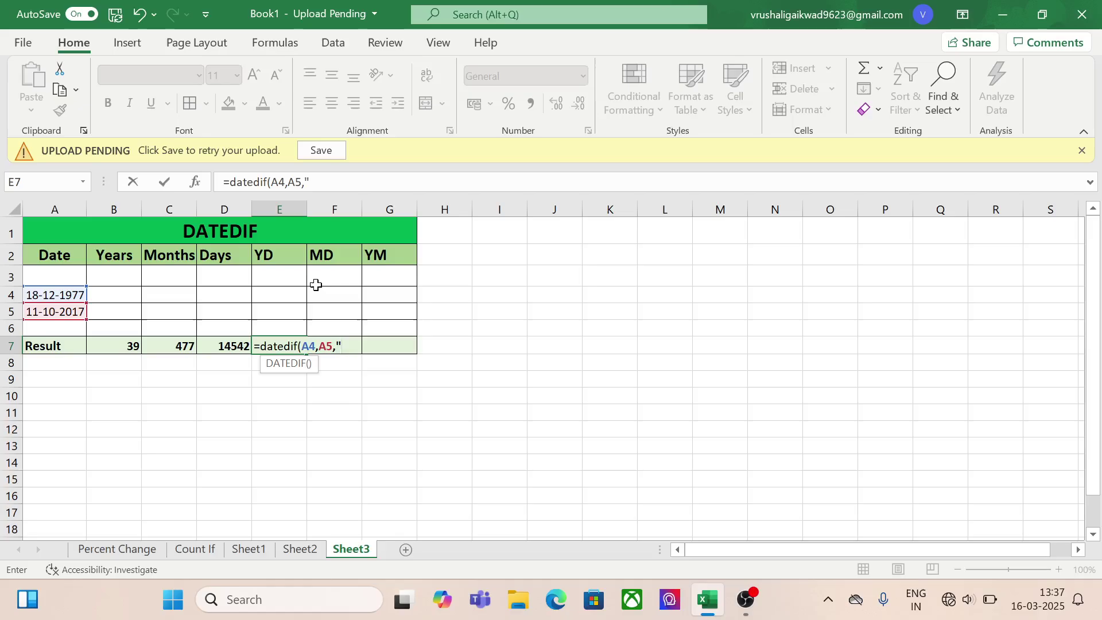
text(yd)
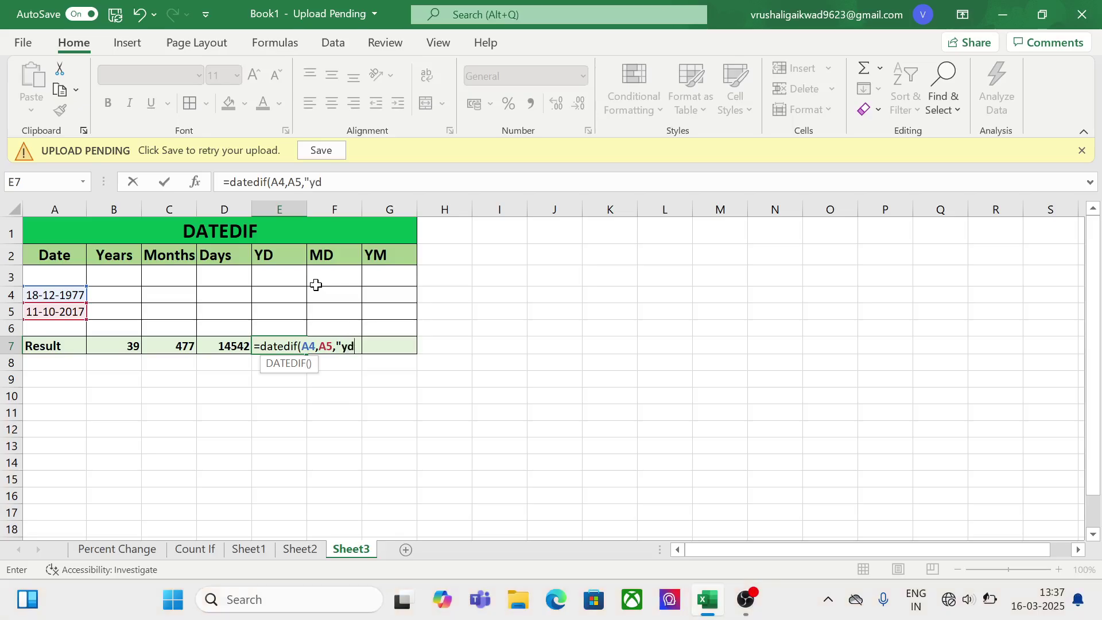
text(")
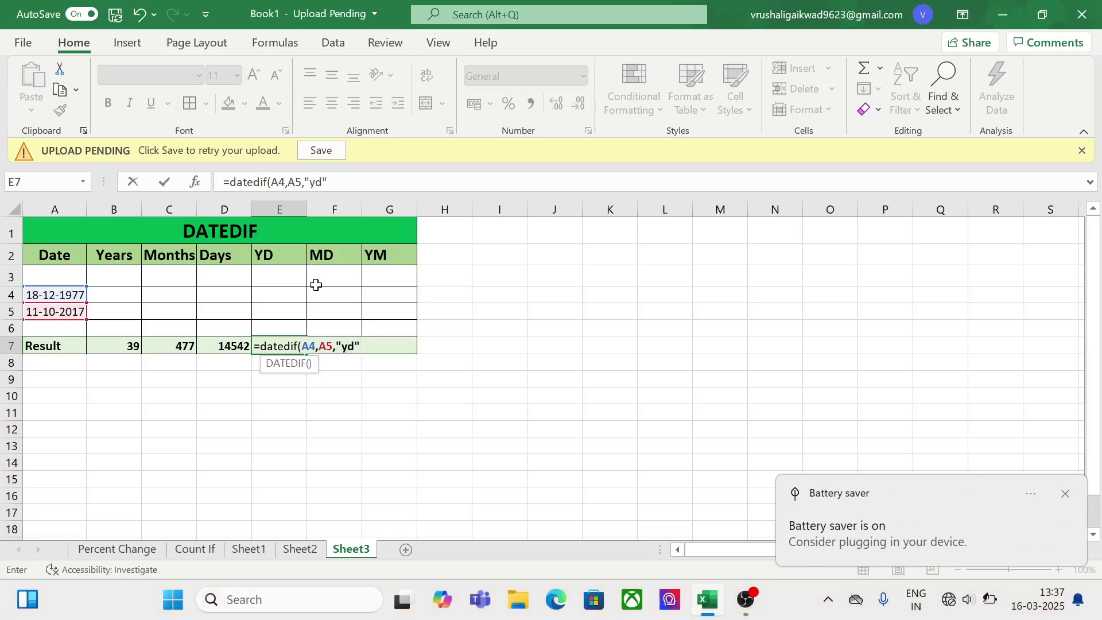
text())
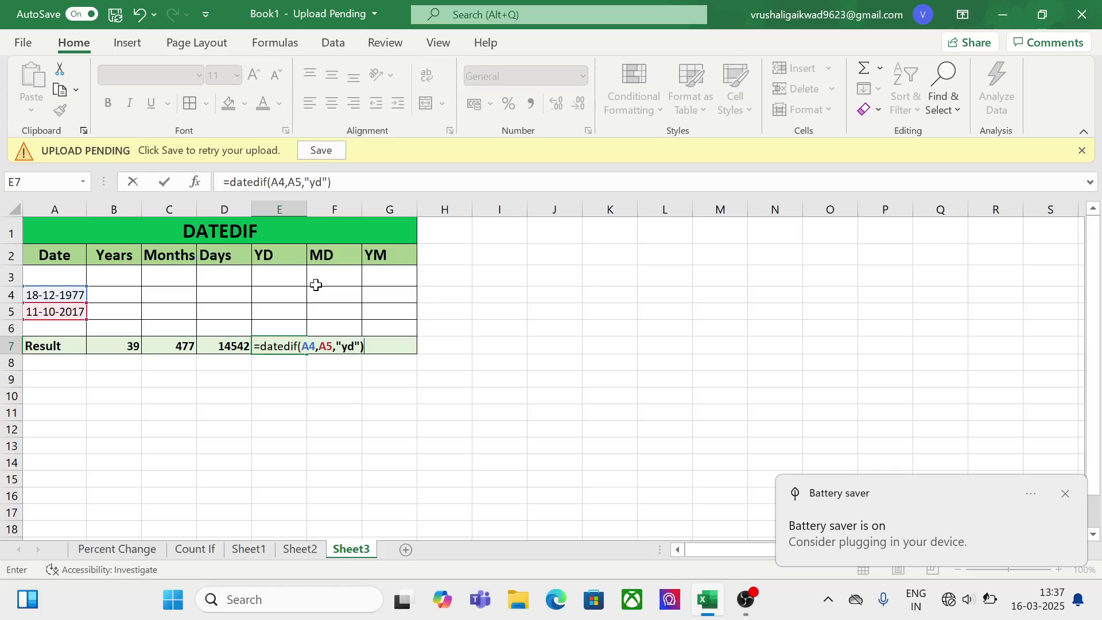
key(Return)
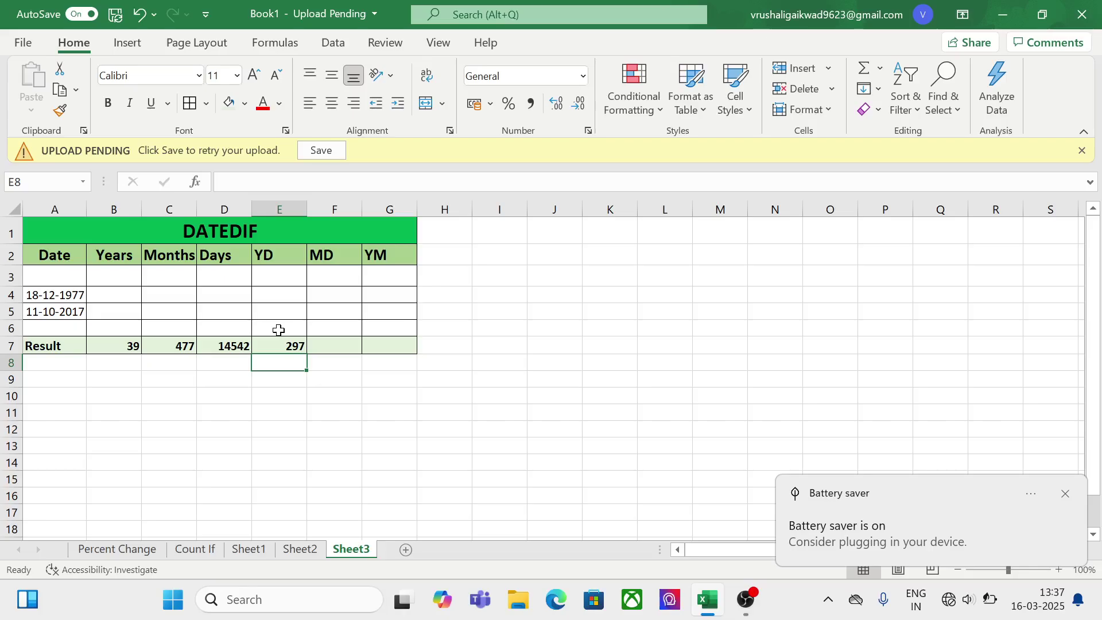
- Calculate the days between the two dates ignoring months and years in the MD result cell F7 with =datedif(A4,A5,"md")
click(337, 345)
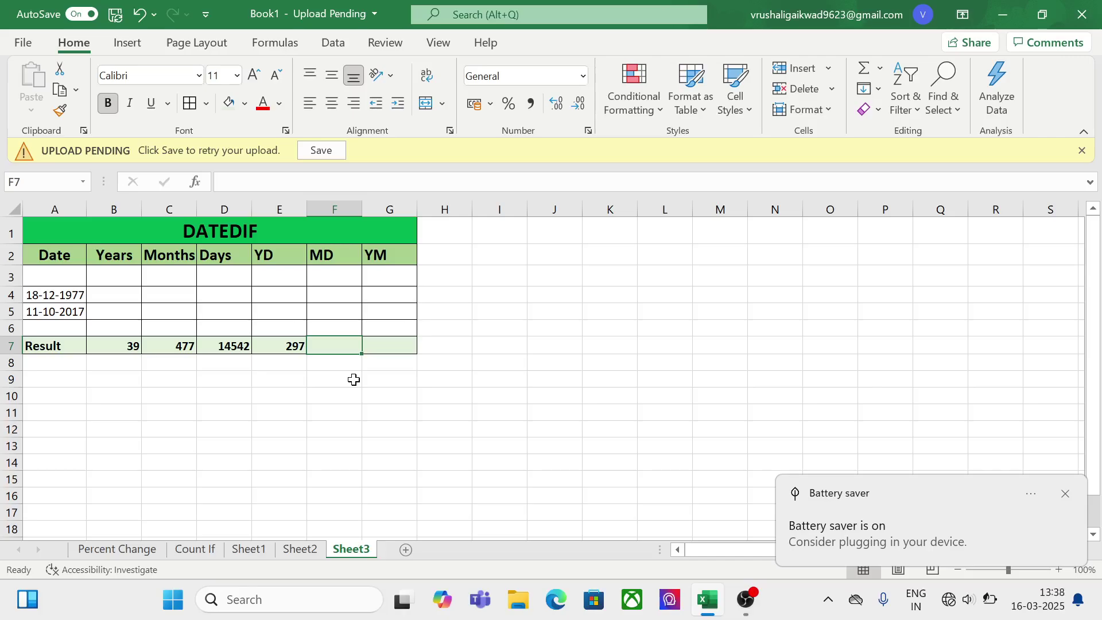
text(=)
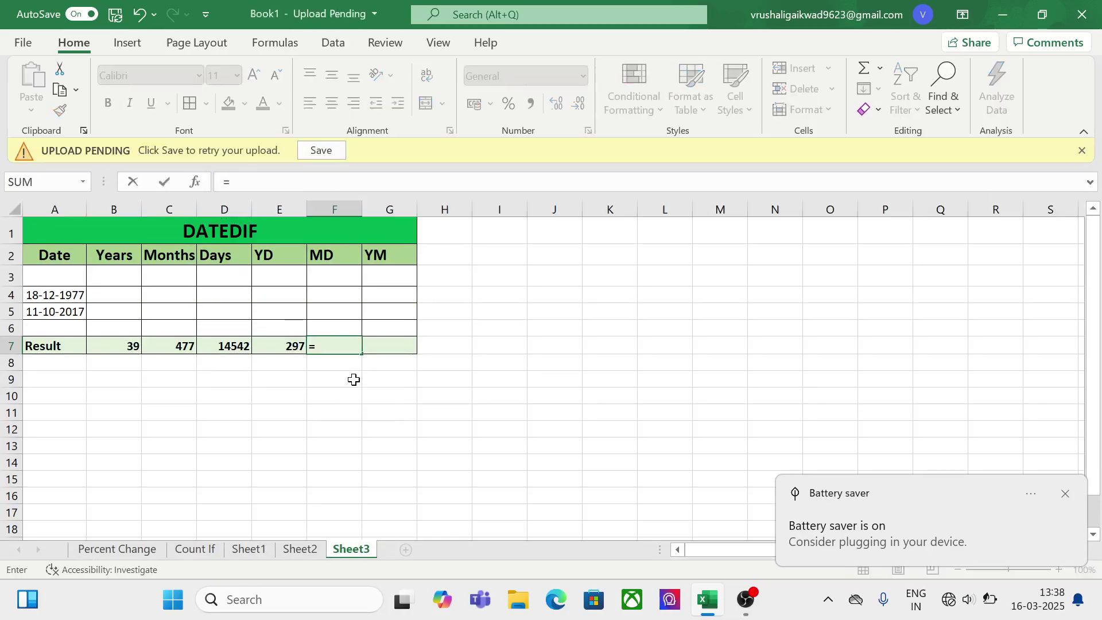
text(dat)
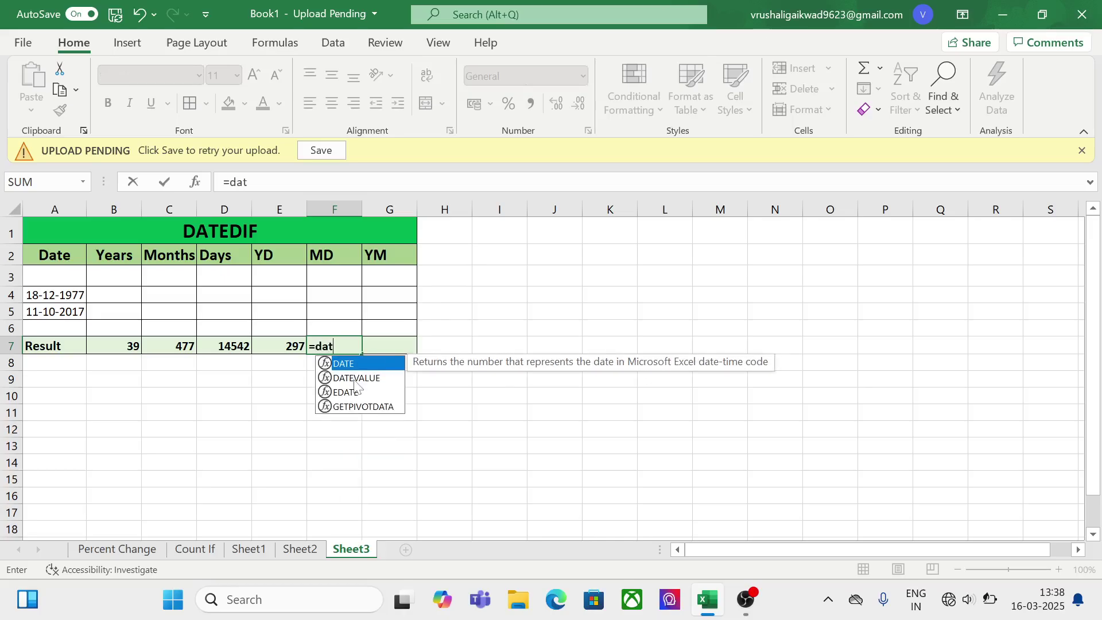
text(edif)
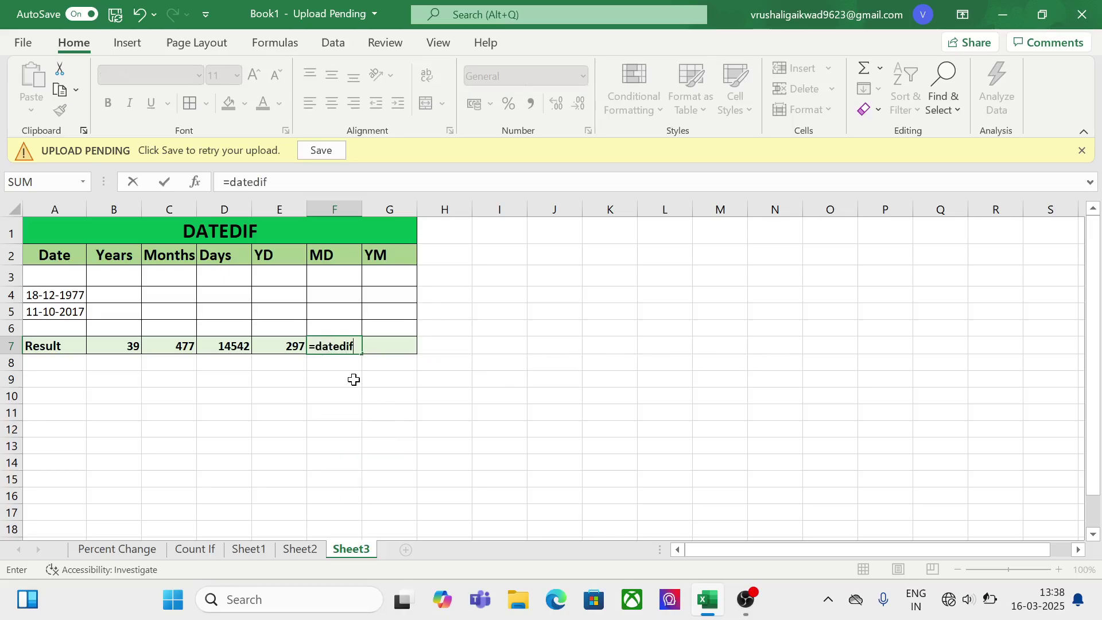
text(()
click(61, 296)
text(,)
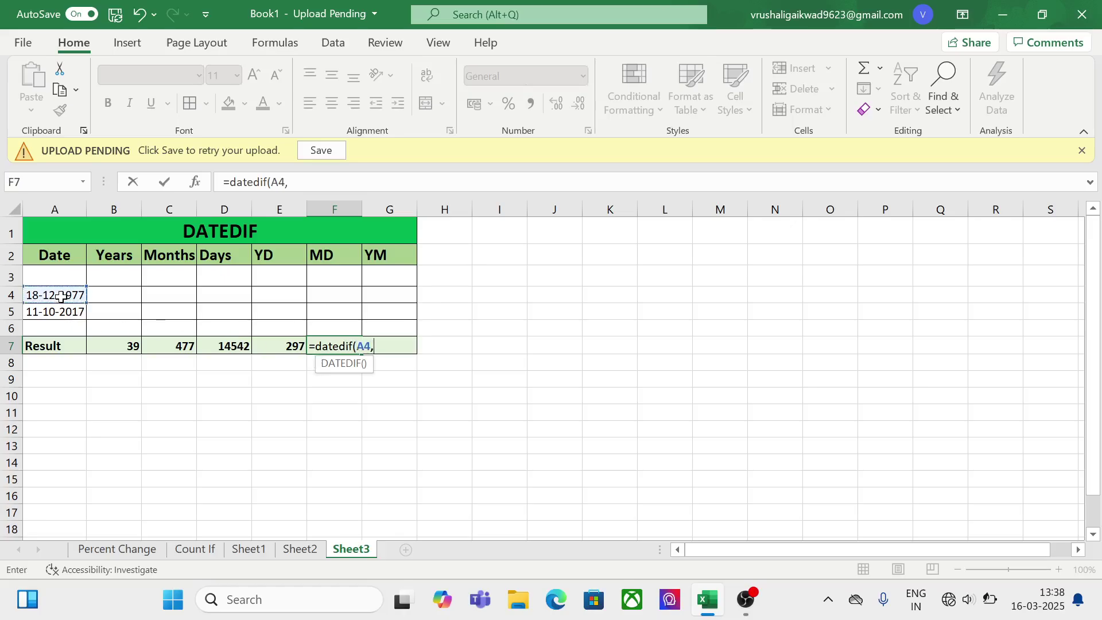
click(60, 311)
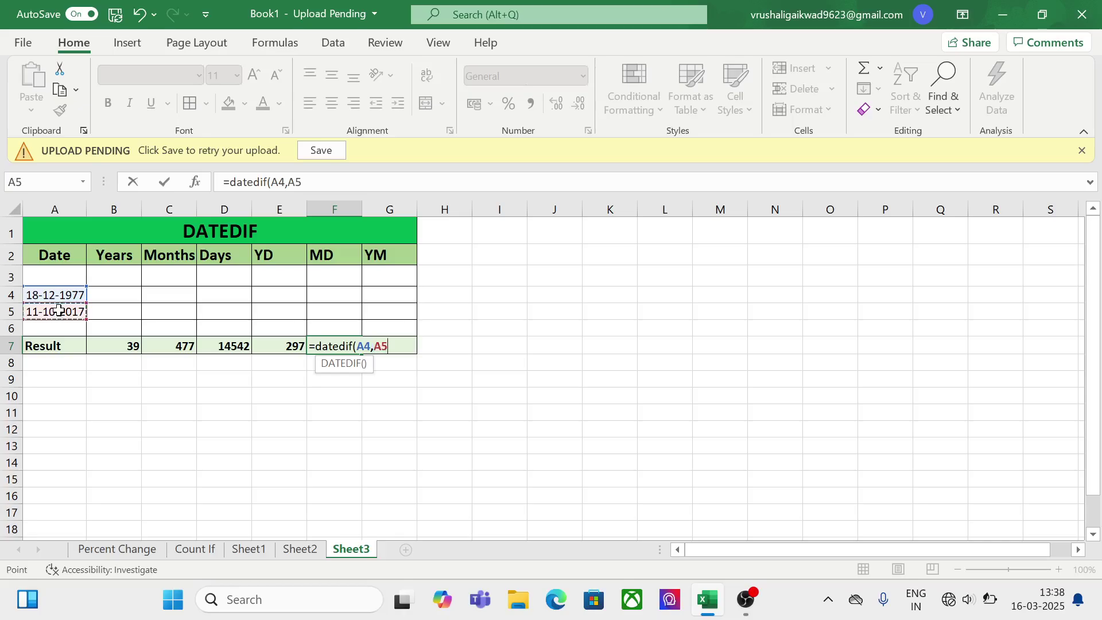
text(.)
key(BackSpace)
text(,"md")
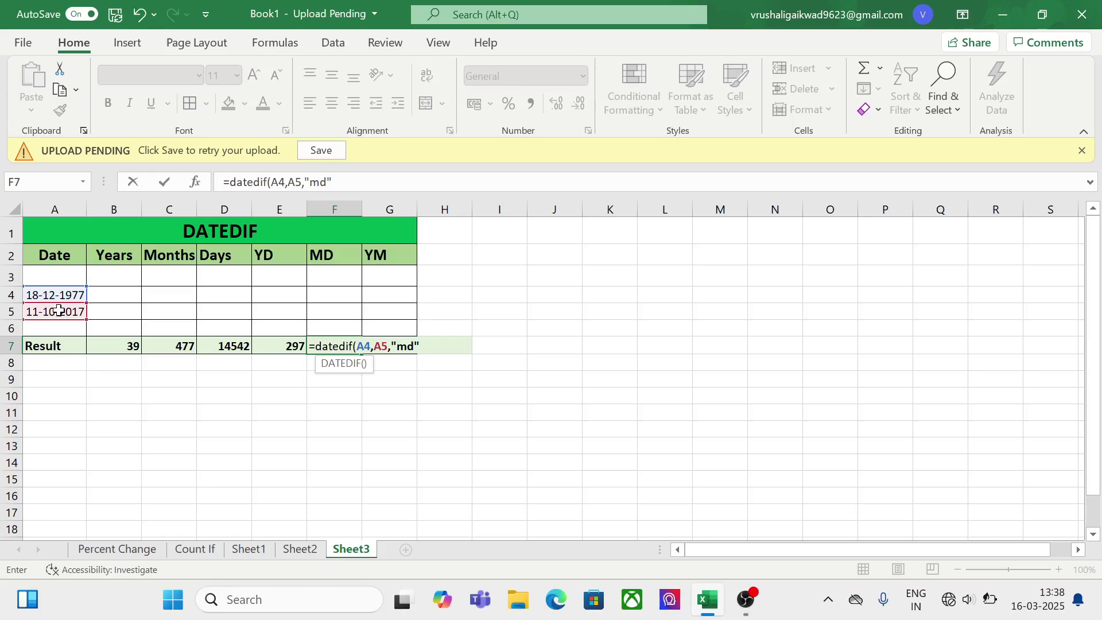
text())
key(Return)
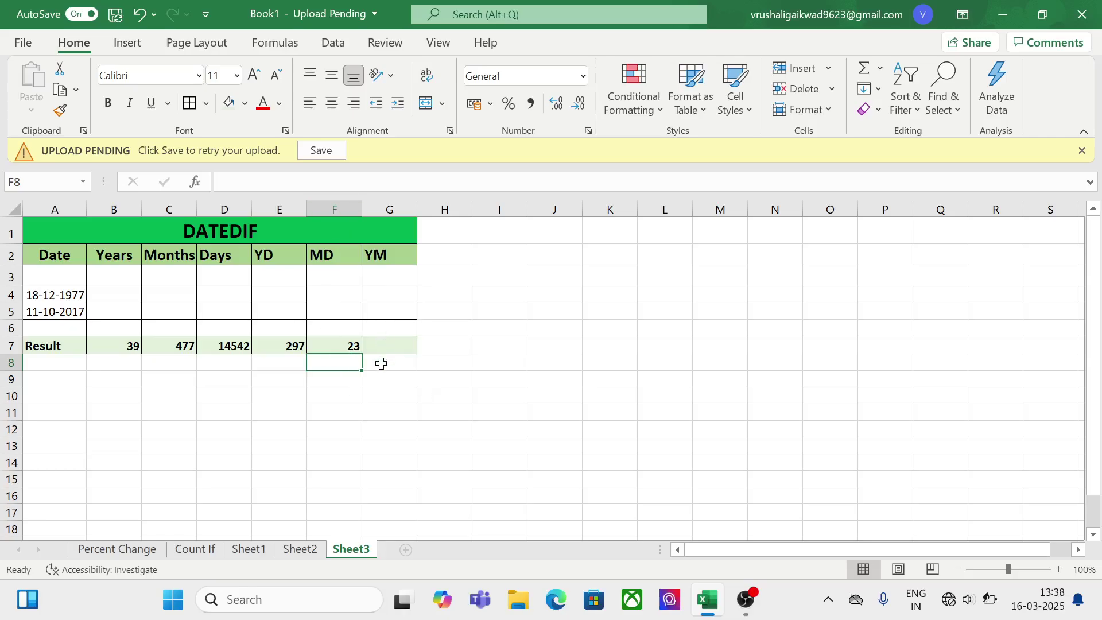
- Calculate the months between the two dates ignoring years in the YM result cell G7 with =datedif(A4,A5,"ym")
click(387, 347)
text(=)
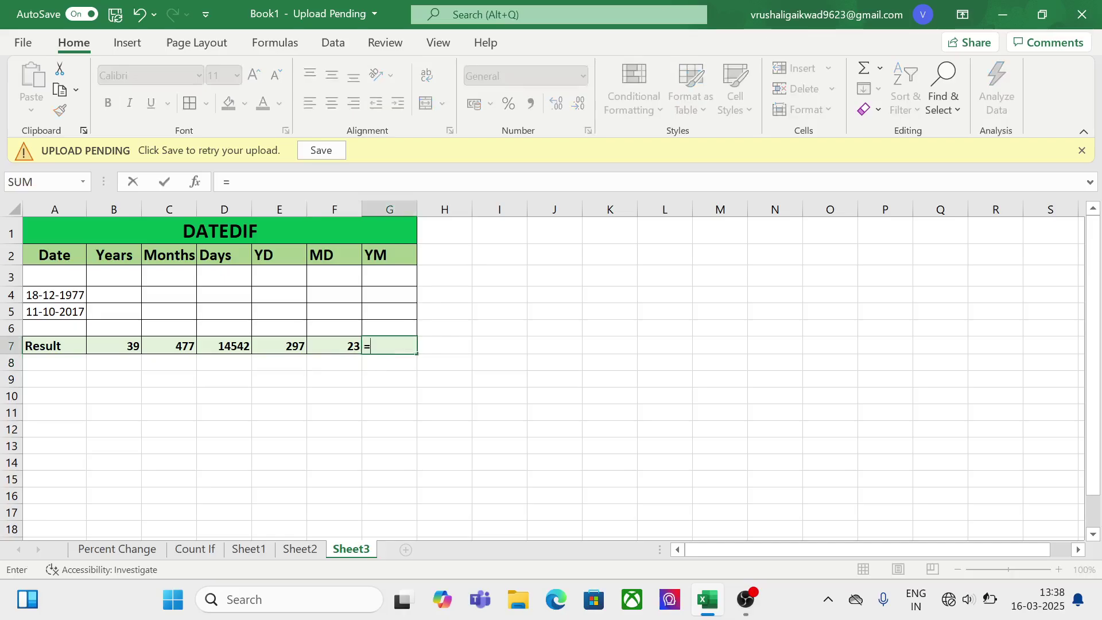
text(dated)
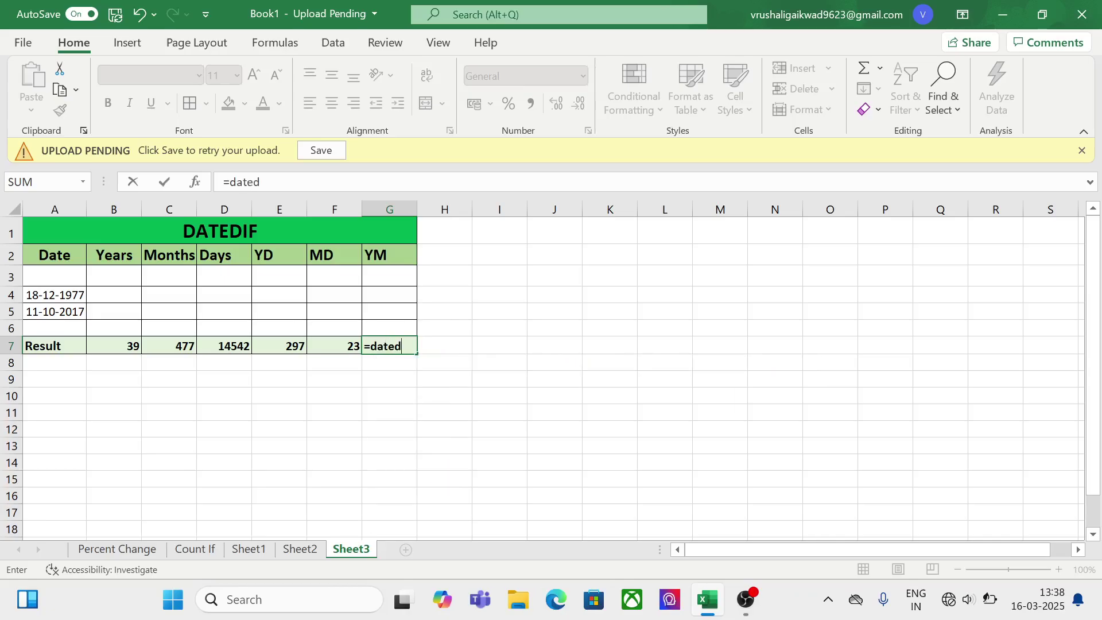
text(if()
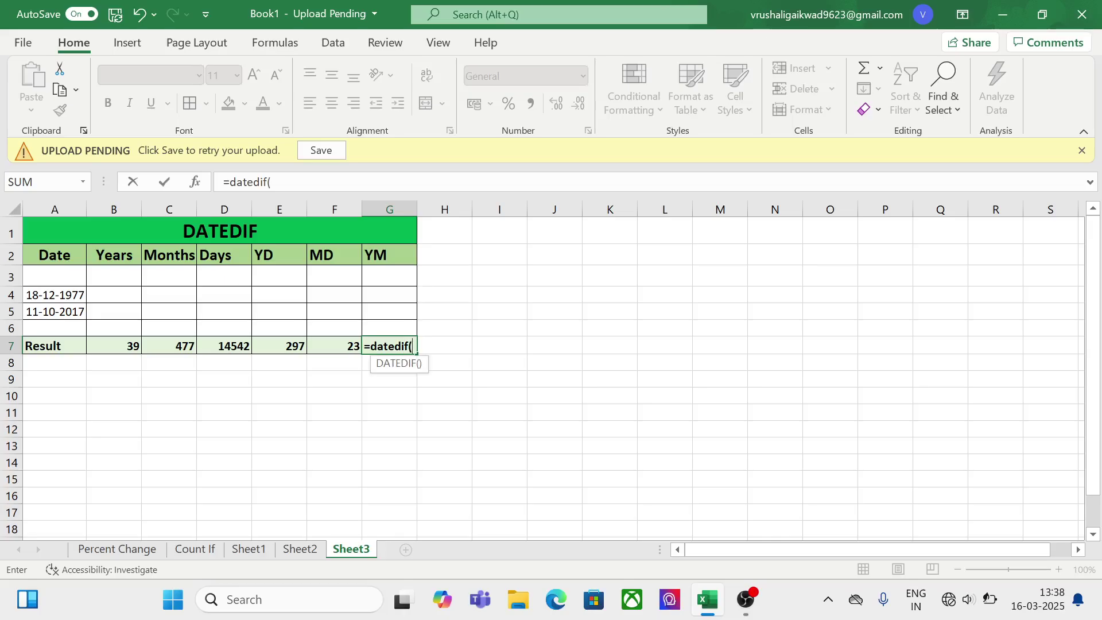
click(29, 296)
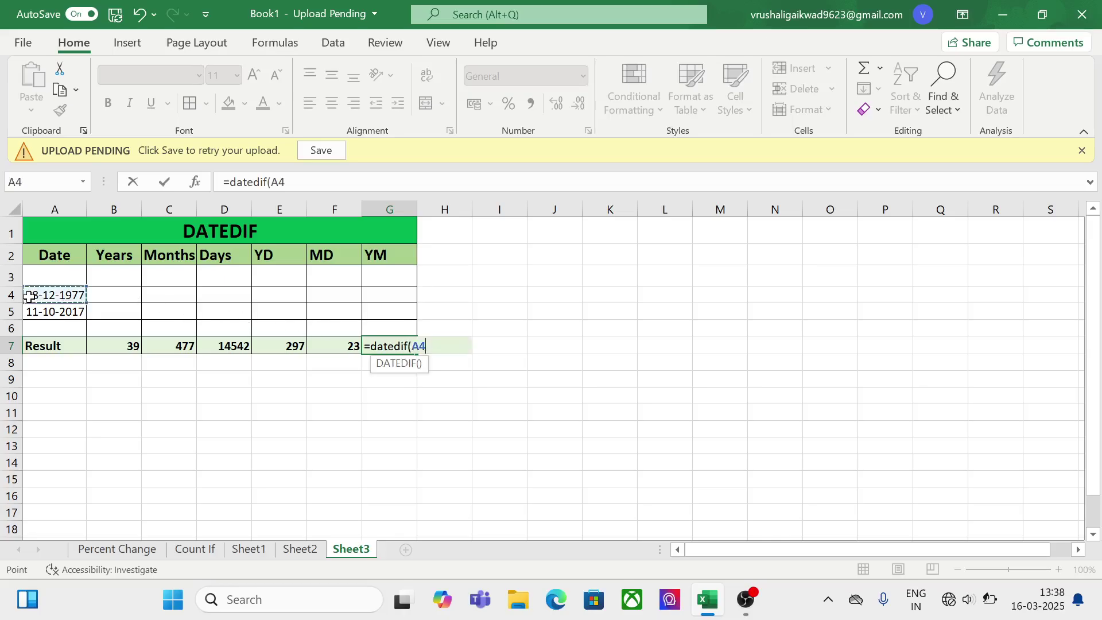
text(,)
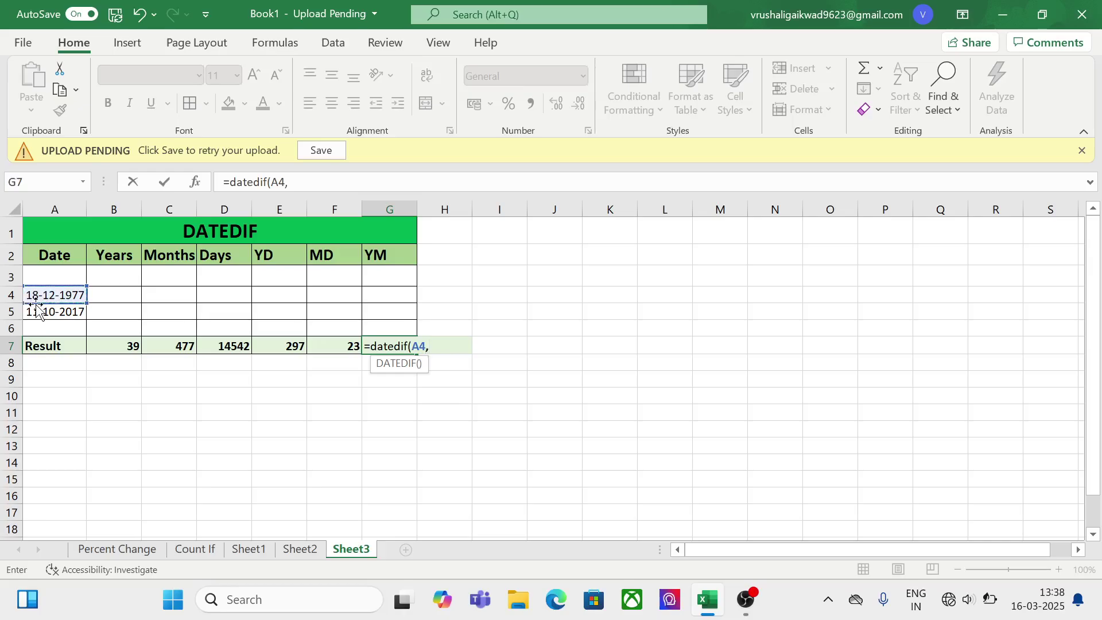
click(37, 310)
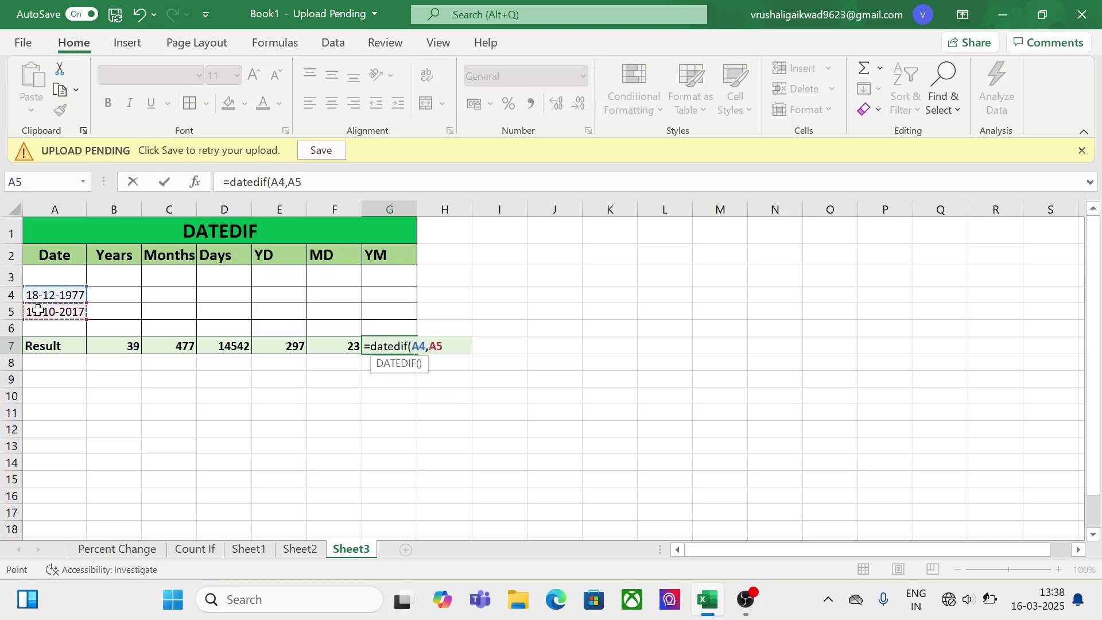
text(,"ym)
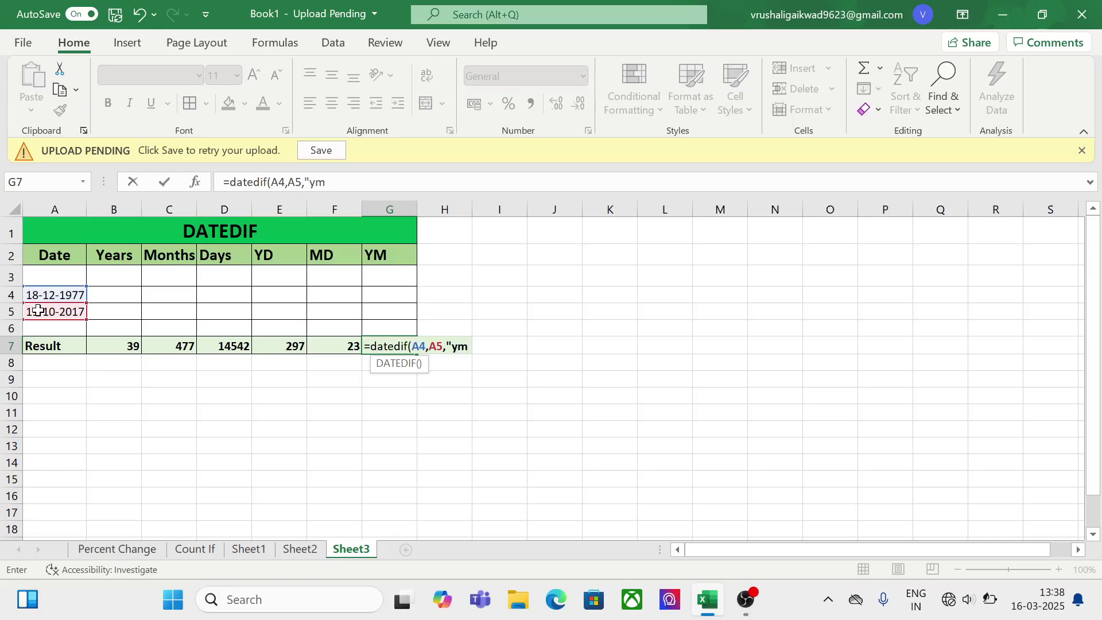
text(")
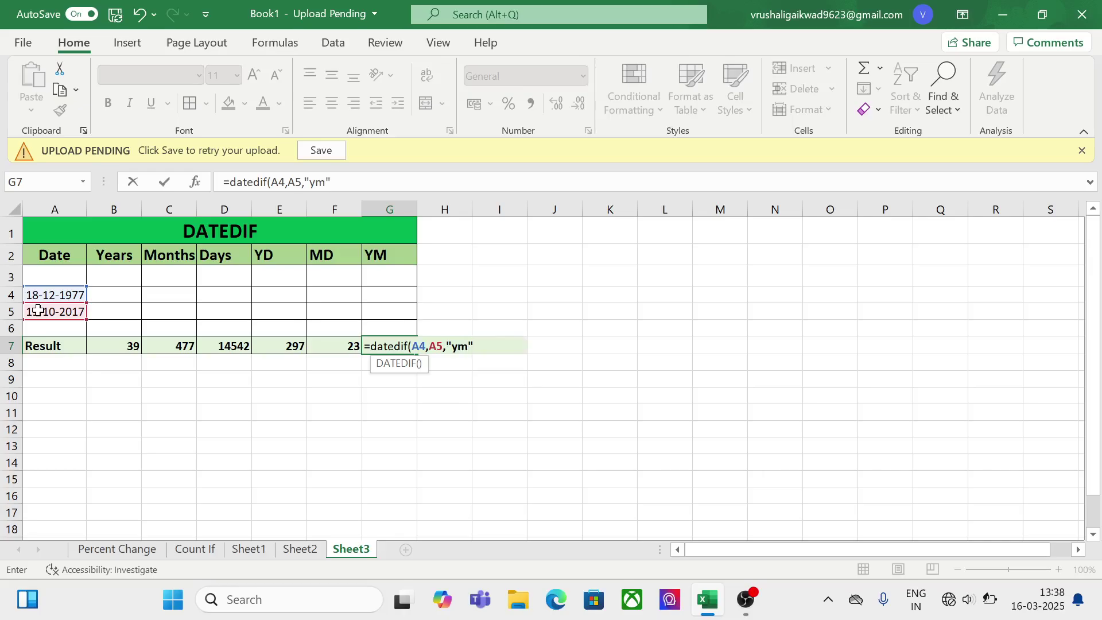
text())
key(Return)
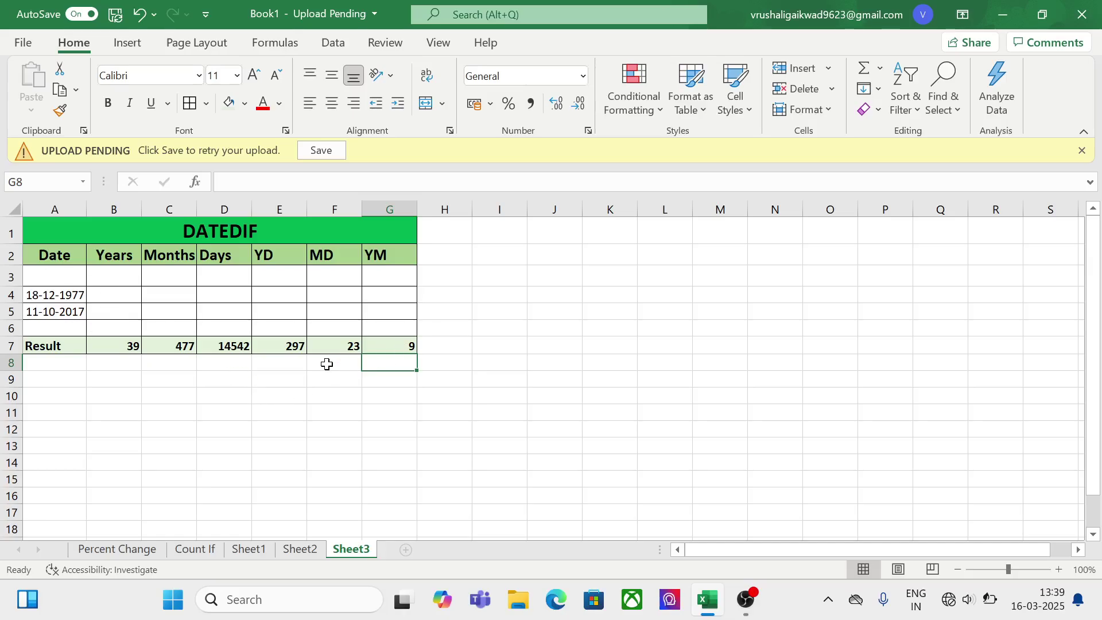
mouse_move(750, 612)
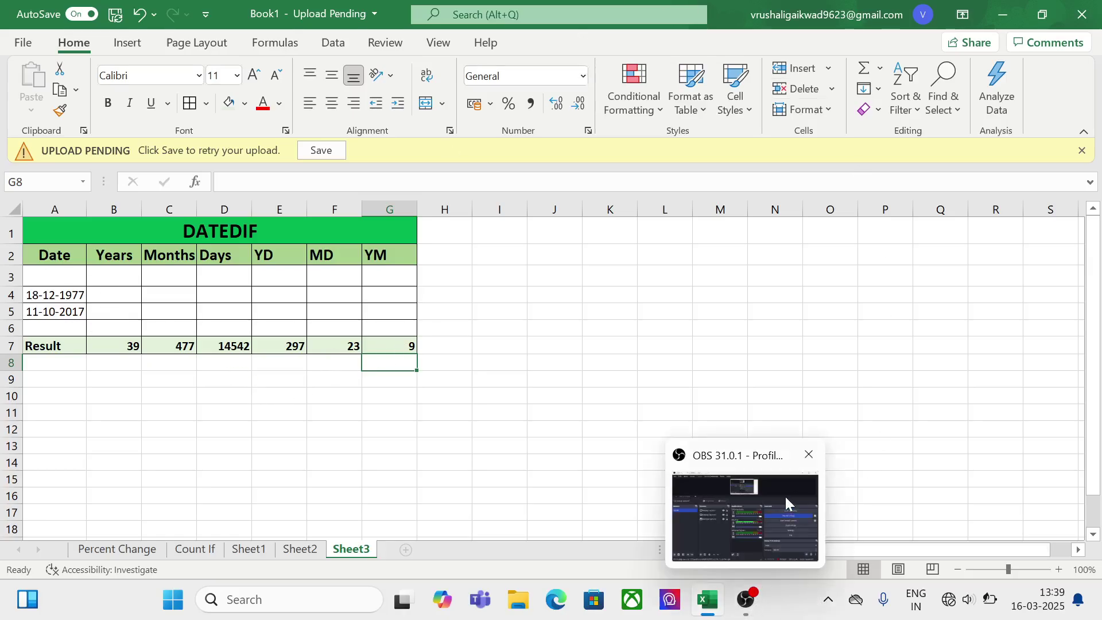